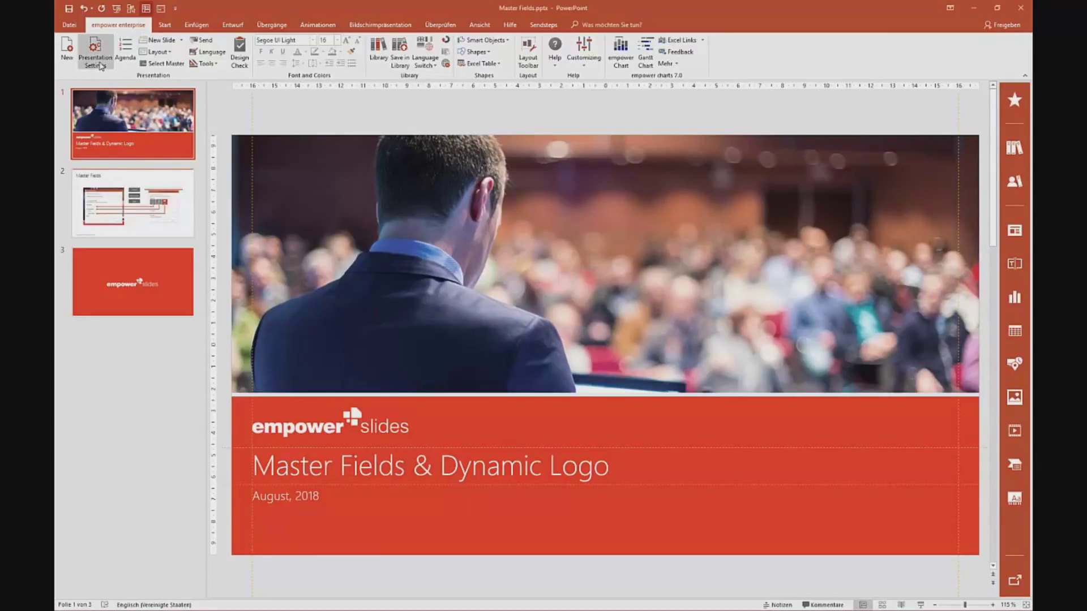
# - Set the presentation watermark to DRAFT and show it on the Master Fields slide
pyautogui.click(99, 57)
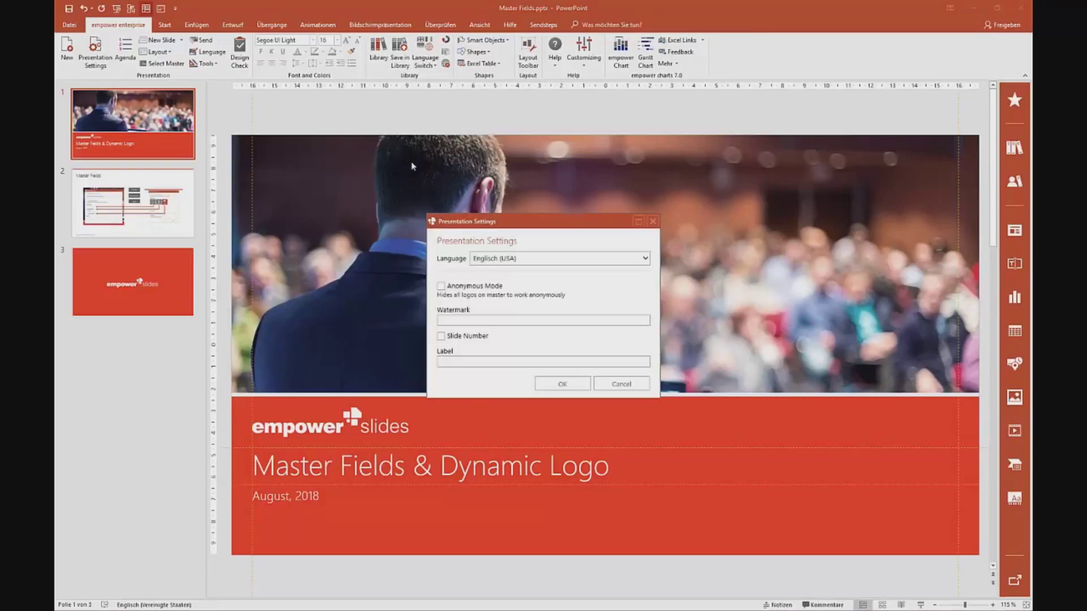
pyautogui.moveTo(523, 225); pyautogui.dragTo(528, 197)
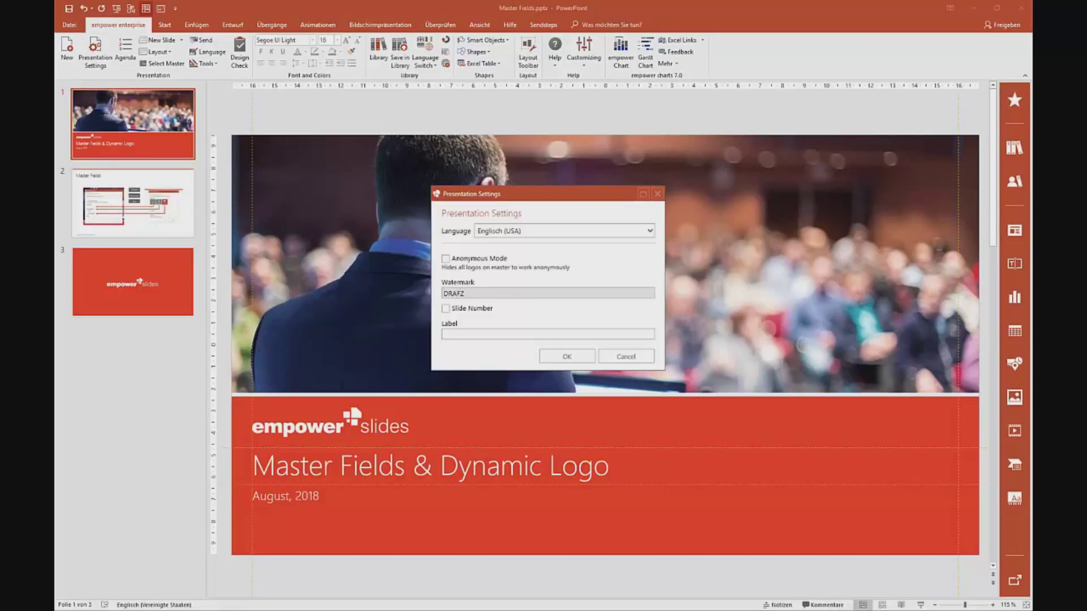
pyautogui.click(550, 356)
pyautogui.scroll(-1, 369, 306)
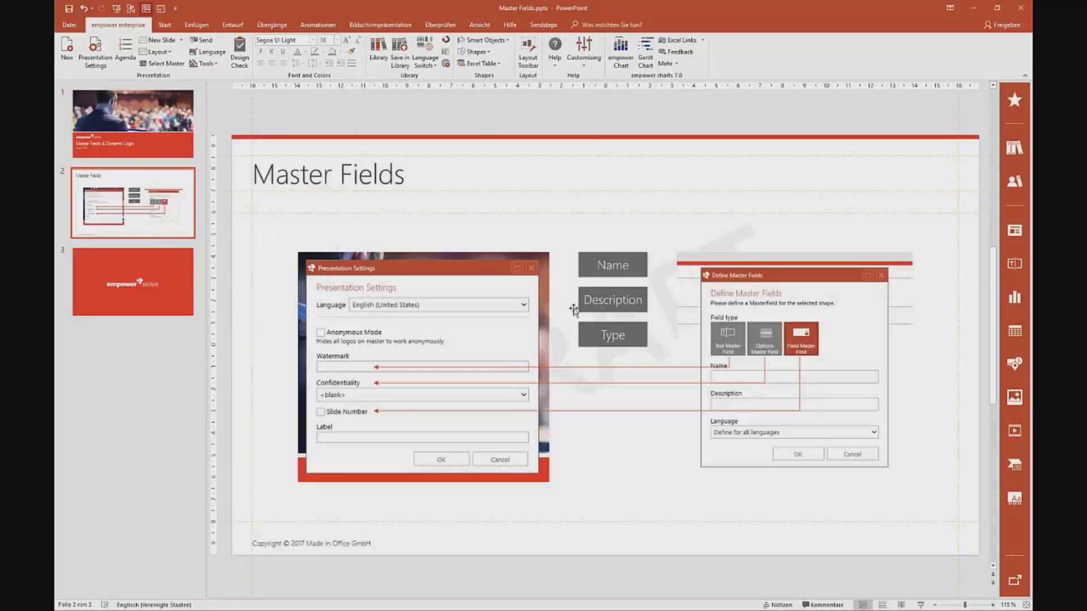
# - Add a Title and Content slide after the Master Fields slide to check the watermark, and delete it again
pyautogui.click(182, 41)
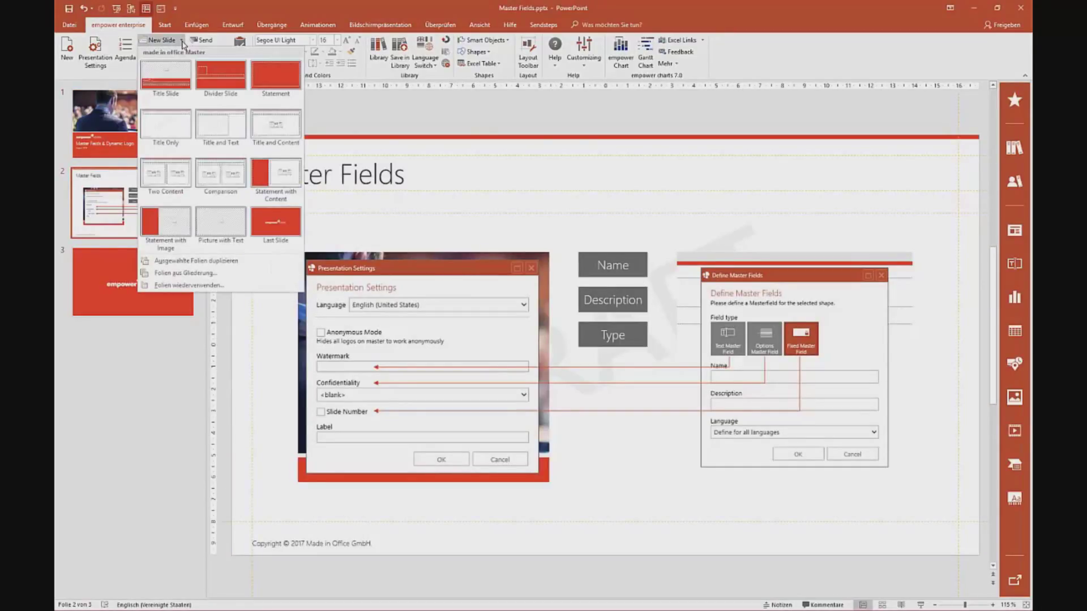
pyautogui.click(268, 126)
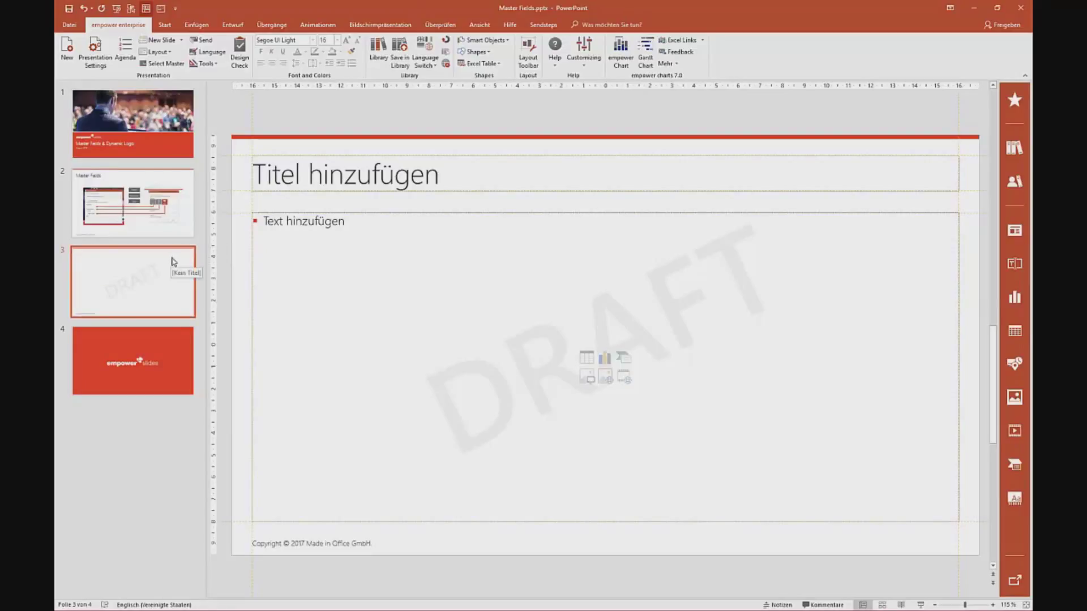
pyautogui.press('Delete')
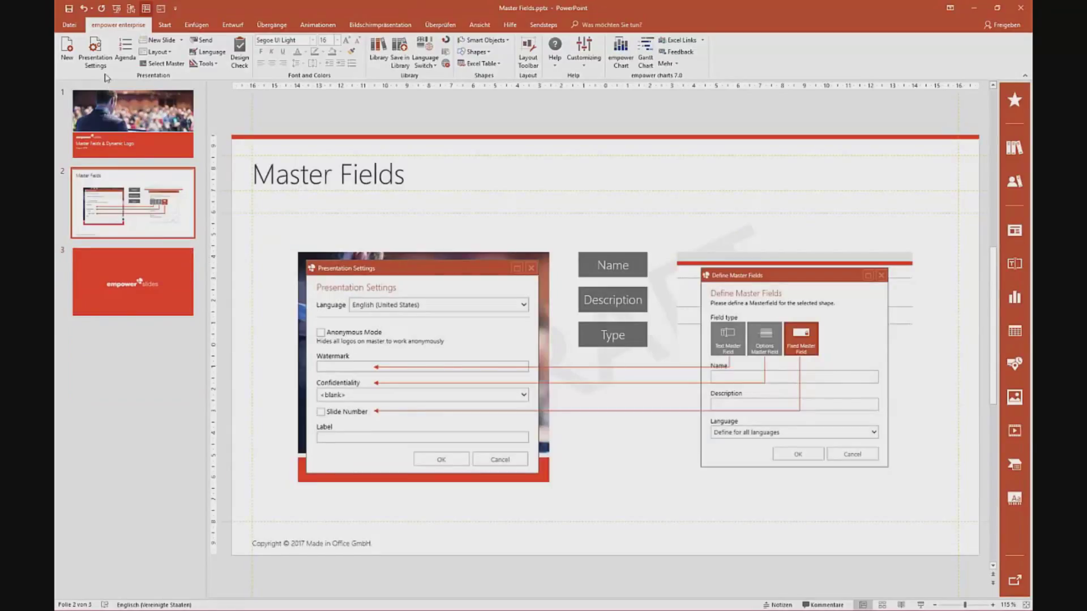
# - Remove the DRAFT watermark by clearing its text in the presentation settings
pyautogui.click(95, 50)
pyautogui.moveTo(475, 320); pyautogui.dragTo(420, 324)
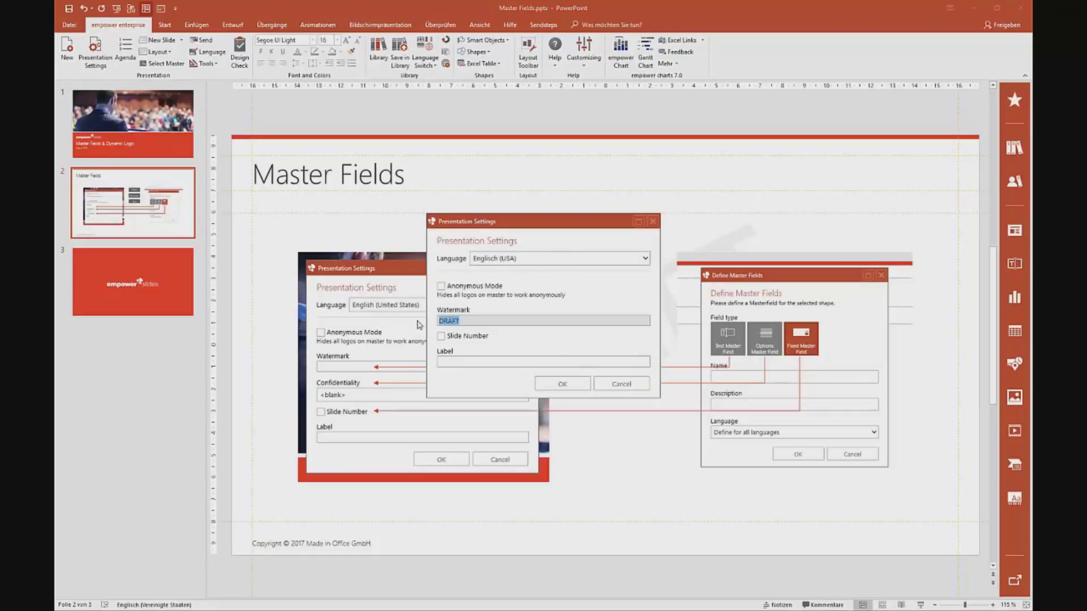
pyautogui.press('BackSpace')
pyautogui.click(562, 385)
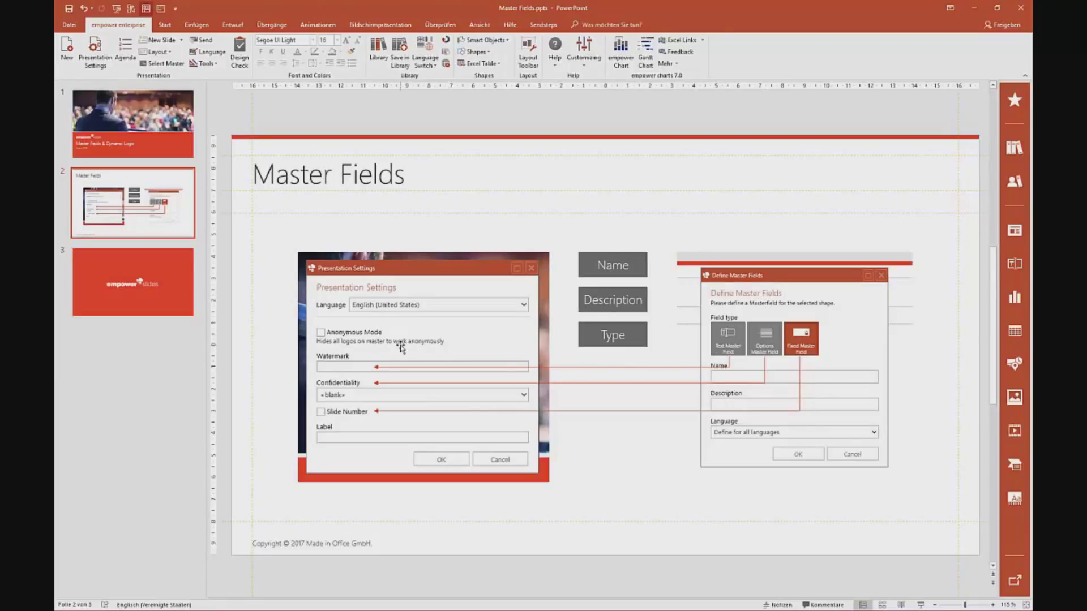
pyautogui.click(627, 336)
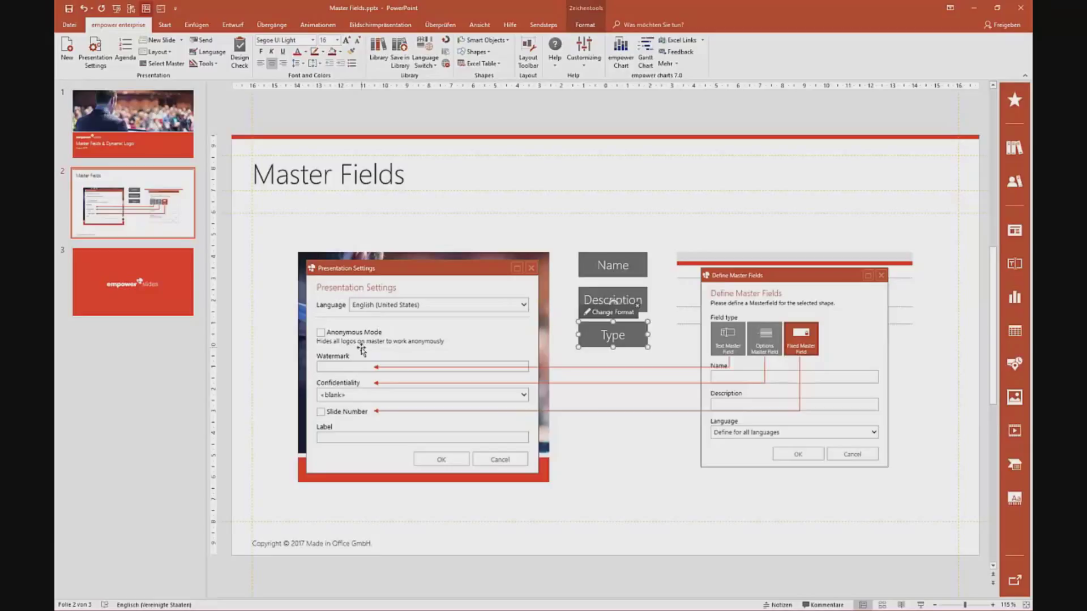
pyautogui.click(645, 269)
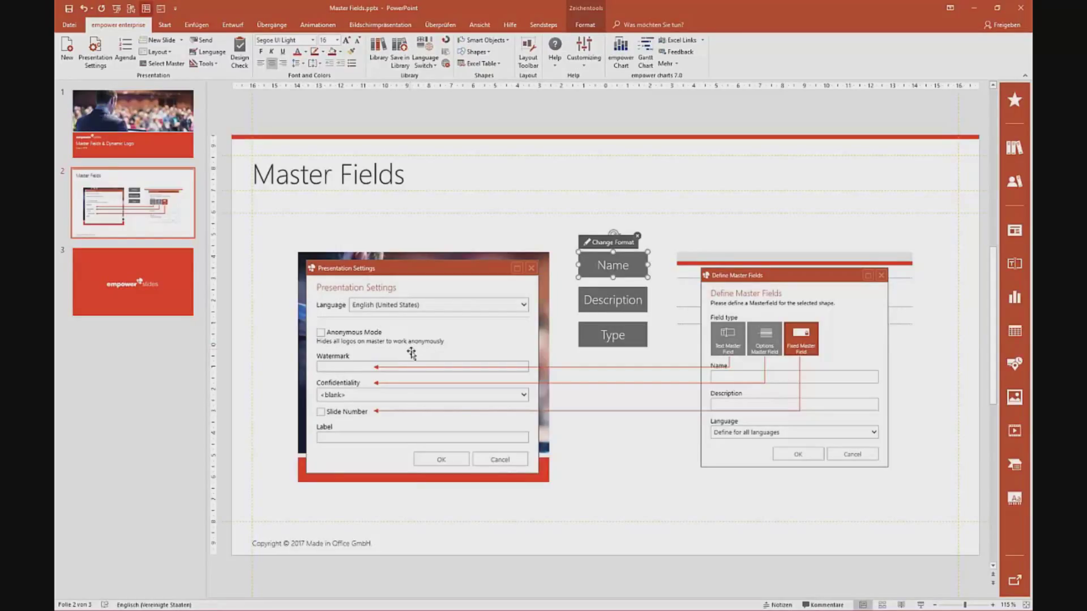
pyautogui.click(187, 229)
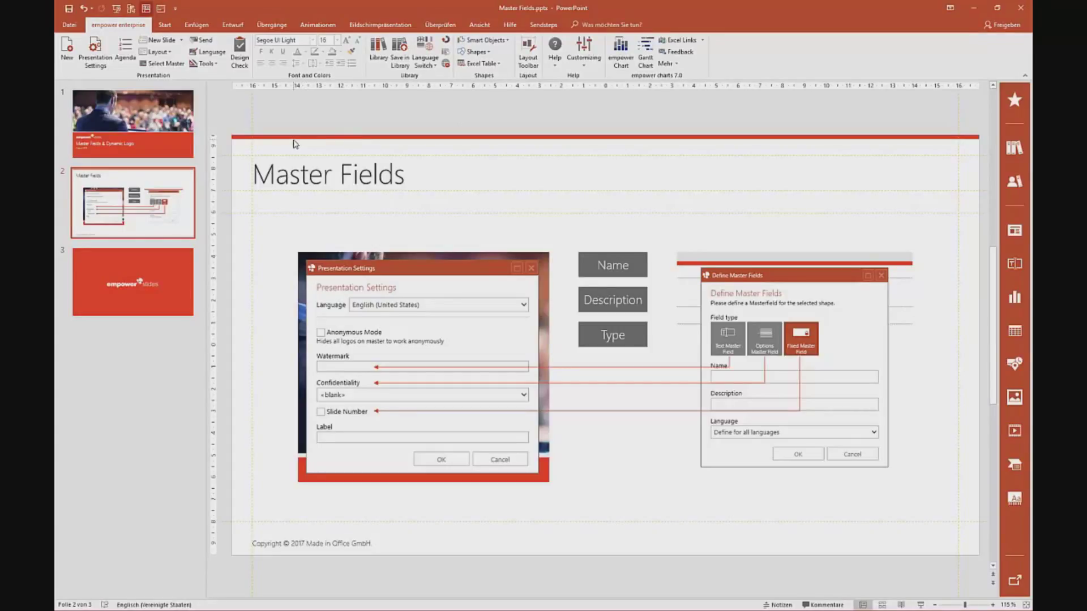
# - Switch to the slide master view and select the top-level master slide above the layouts
pyautogui.click(480, 26)
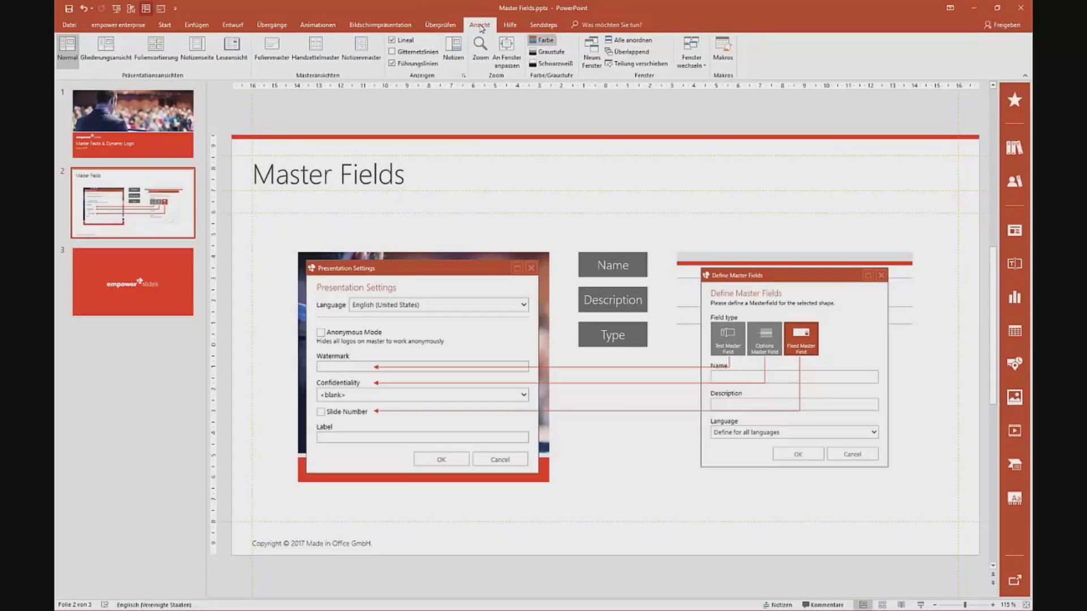
pyautogui.click(276, 68)
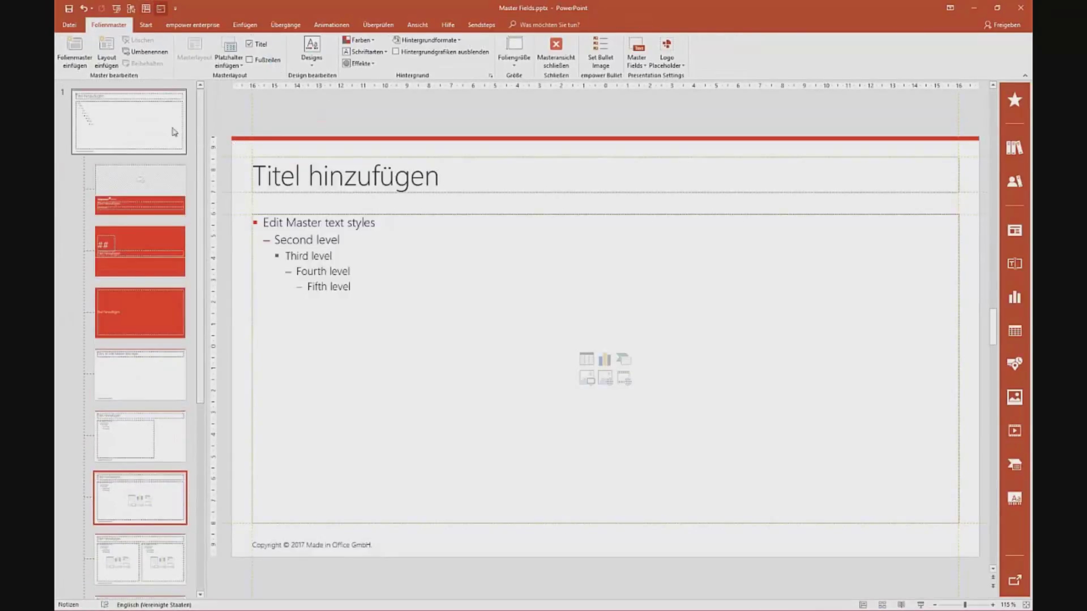
pyautogui.click(174, 128)
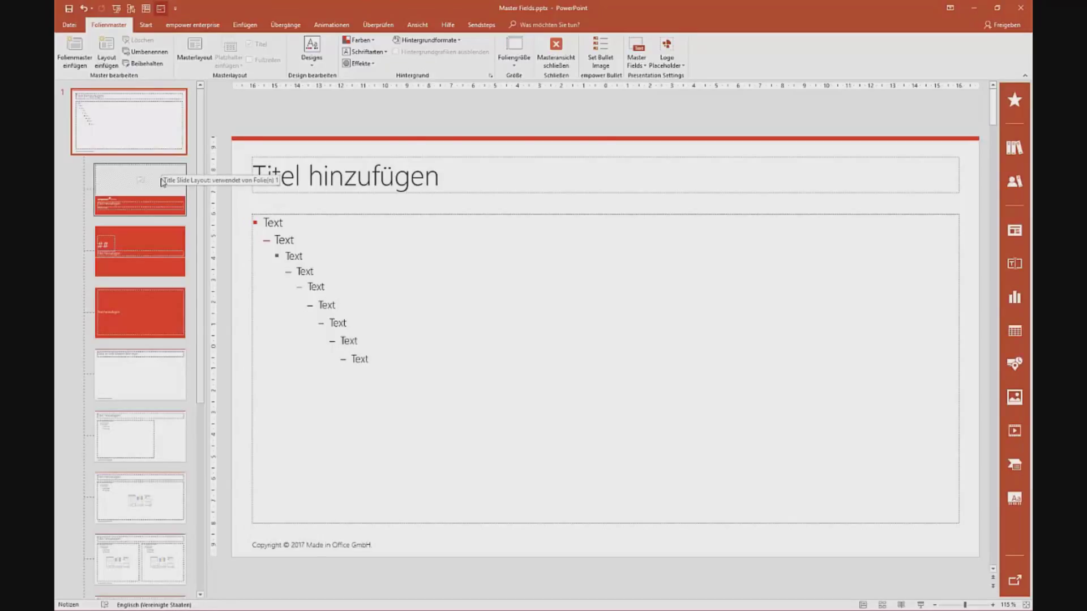
pyautogui.click(150, 388)
pyautogui.click(154, 494)
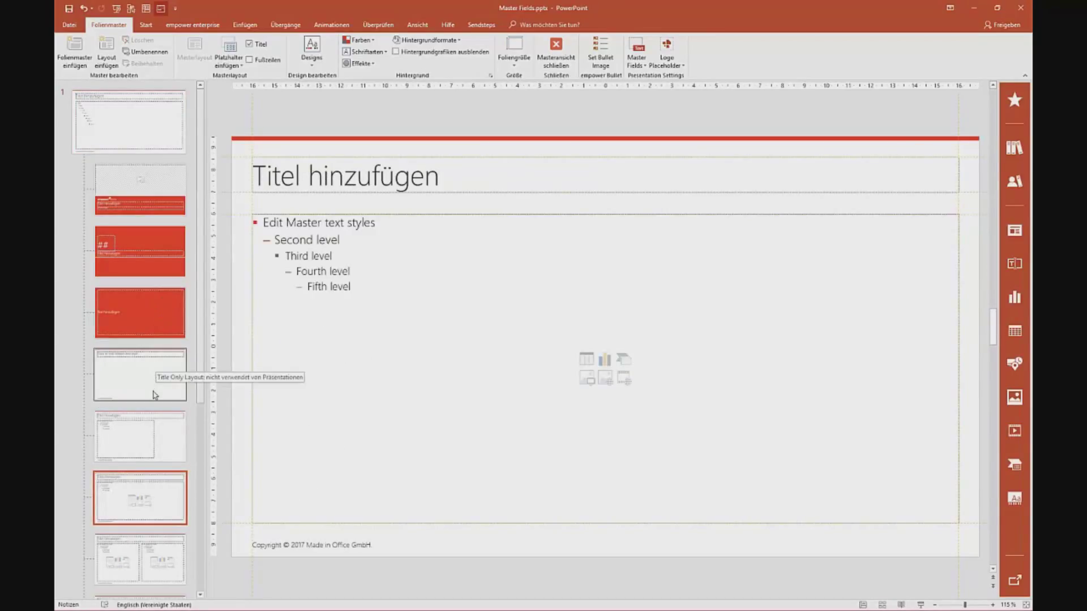
pyautogui.click(150, 150)
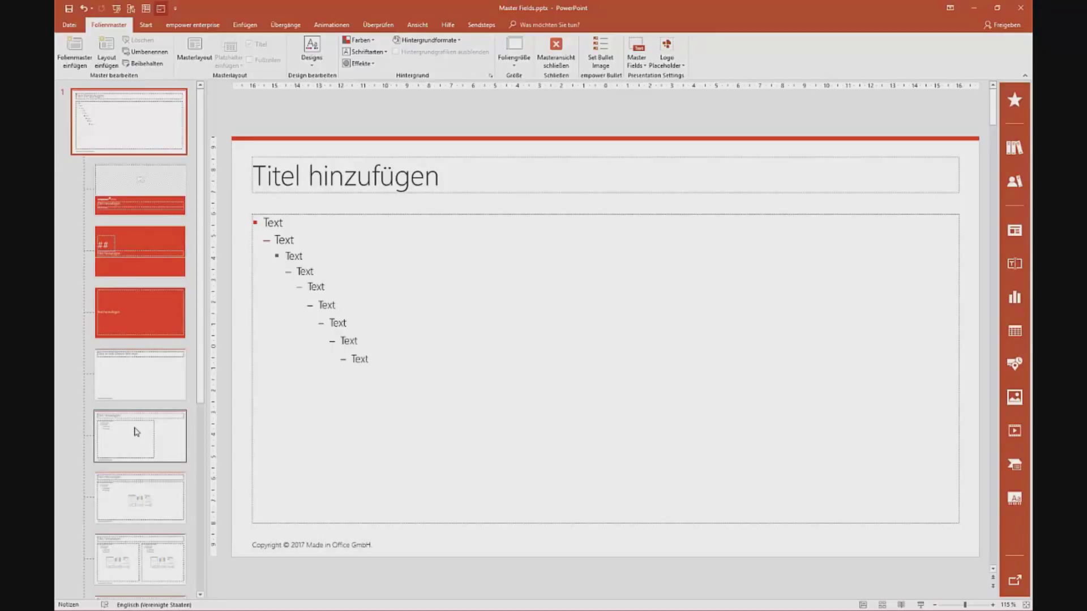
pyautogui.click(136, 500)
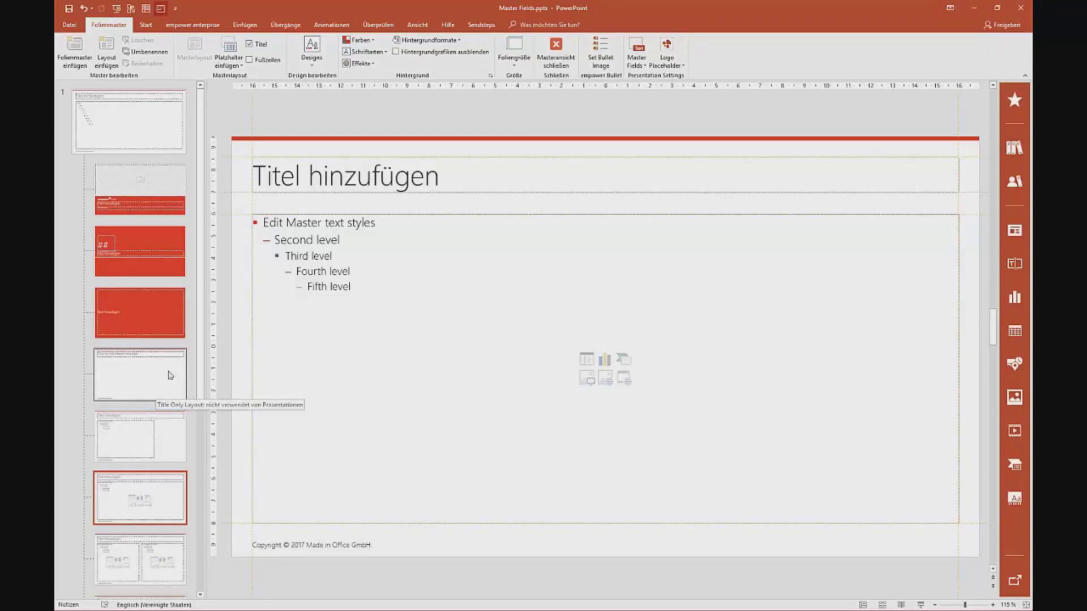
pyautogui.click(149, 133)
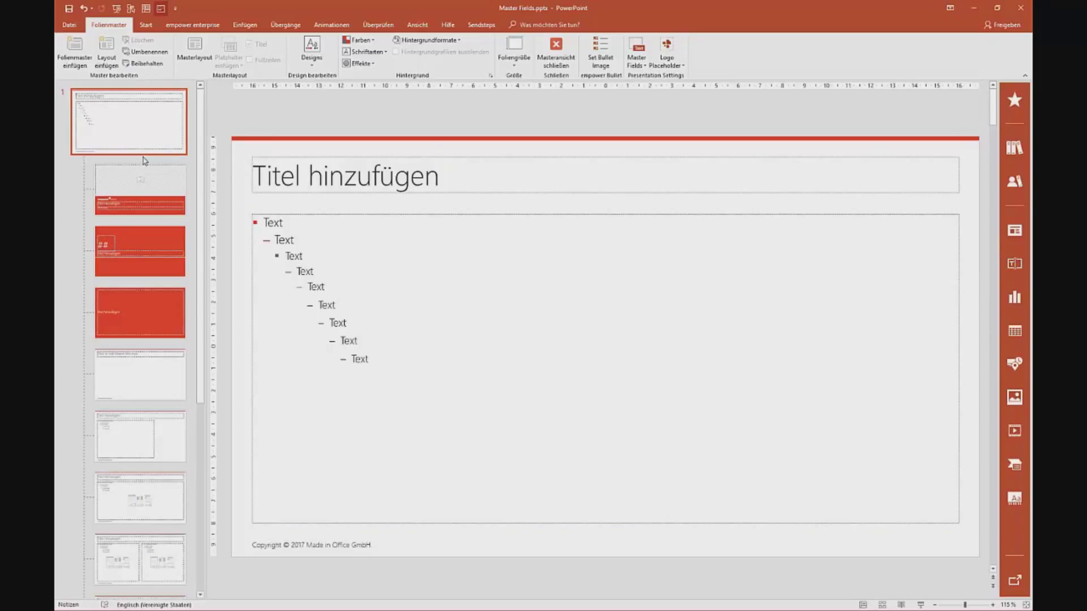
# - Add a text box reading "Confidentiality" in the middle of the master slide's footer area, below the content placeholder
pyautogui.click(152, 28)
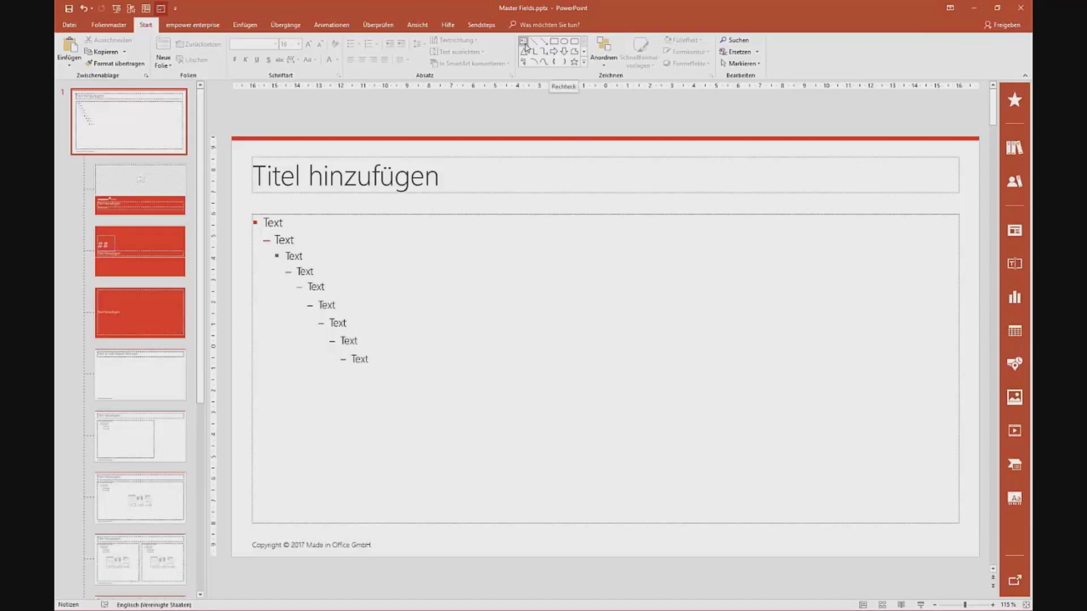
pyautogui.click(525, 44)
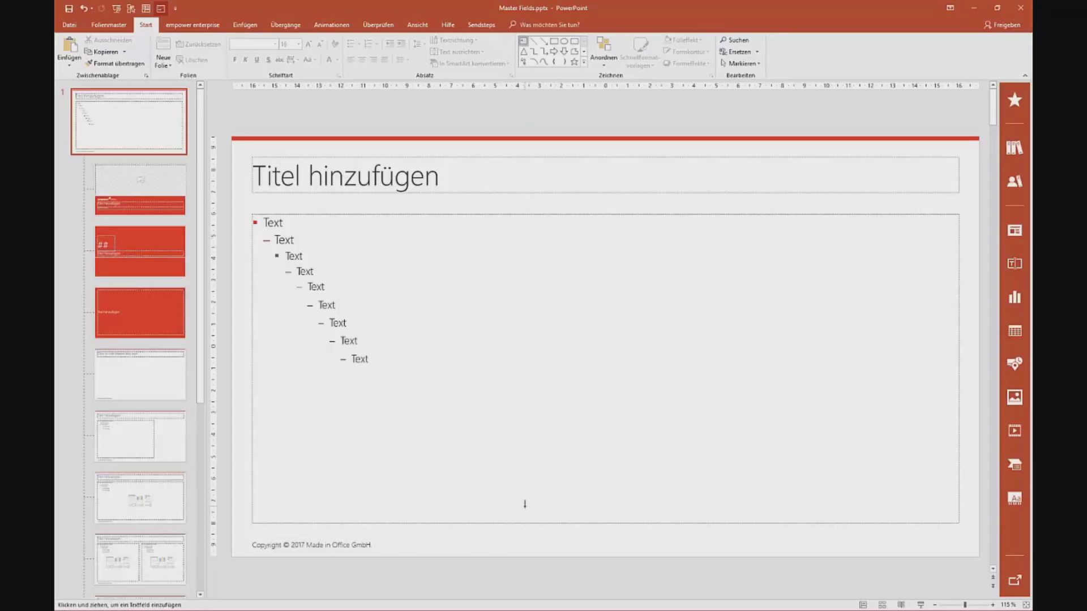
pyautogui.moveTo(524, 530); pyautogui.dragTo(622, 546)
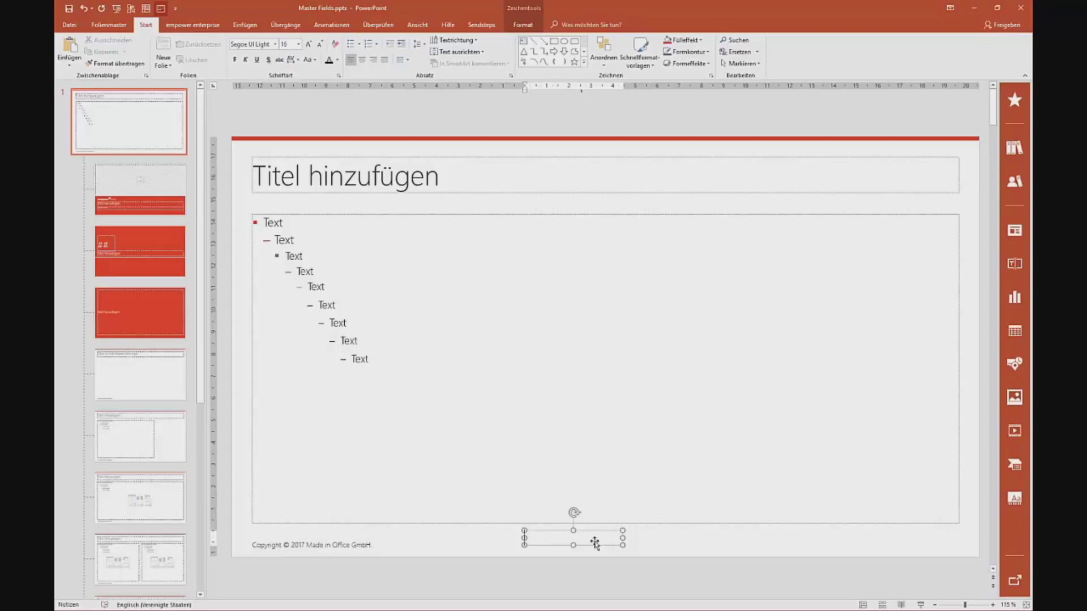
pyautogui.write('Confidentiality')
pyautogui.click(602, 535)
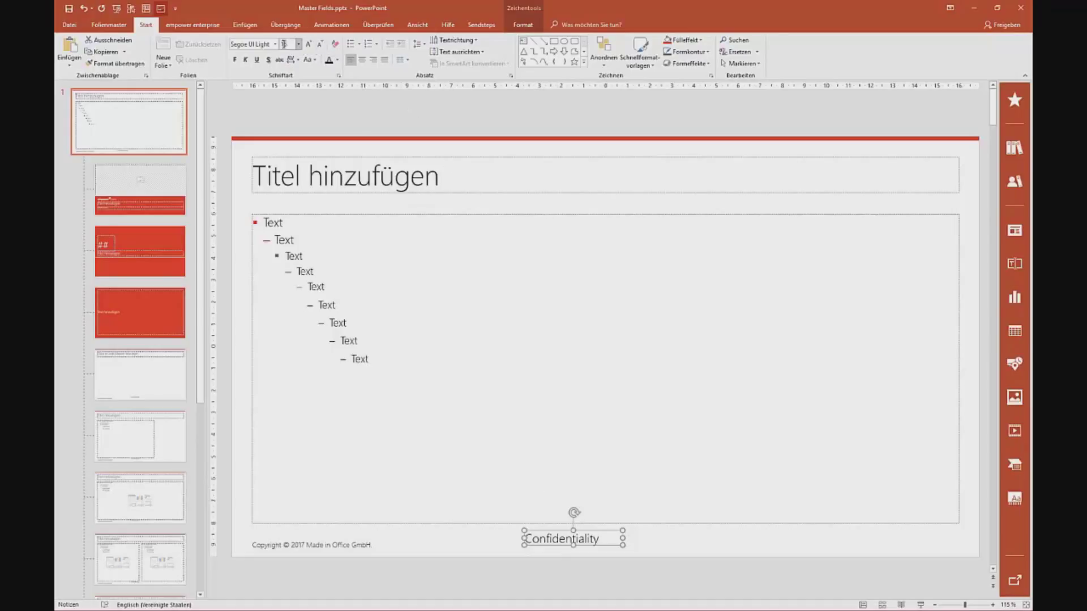
# - Format the Confidentiality text at font size 10, centred horizontally and vertically in its box, and nudge the box slightly upward
pyautogui.click(199, 25)
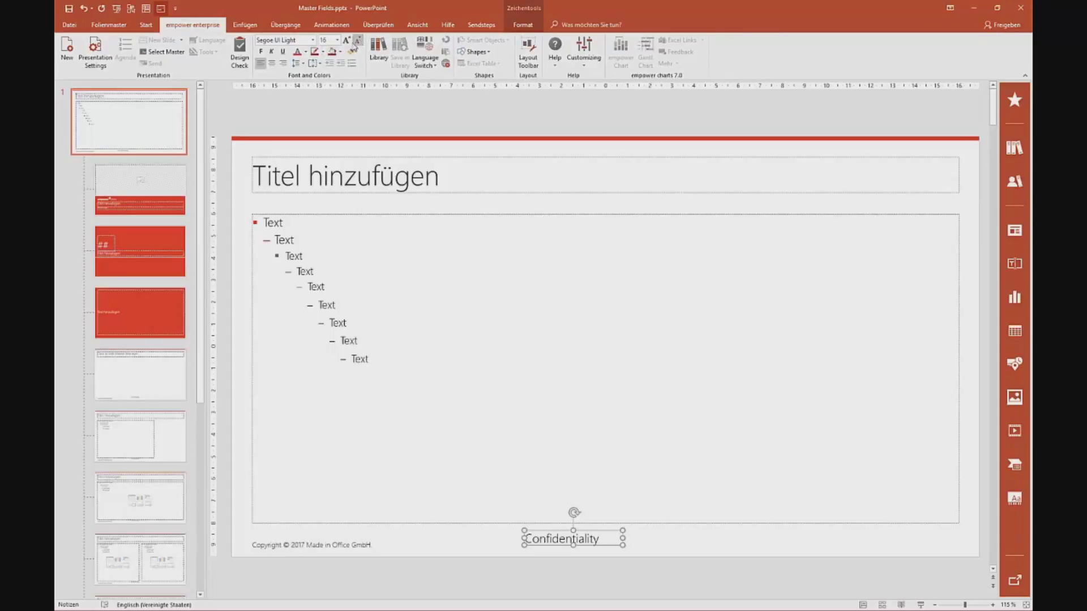
pyautogui.click(337, 40)
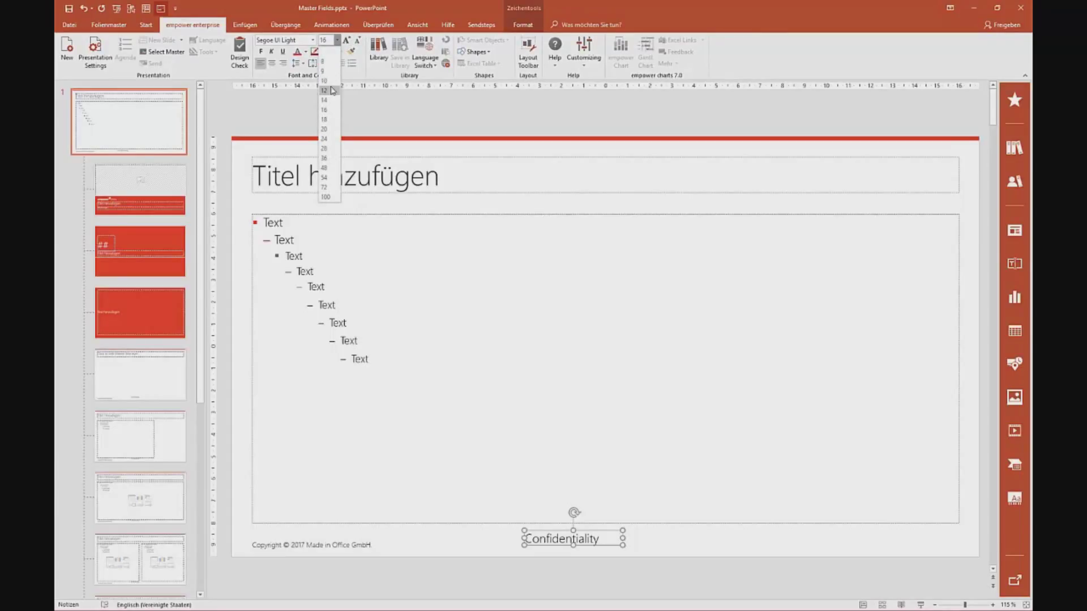
pyautogui.click(333, 84)
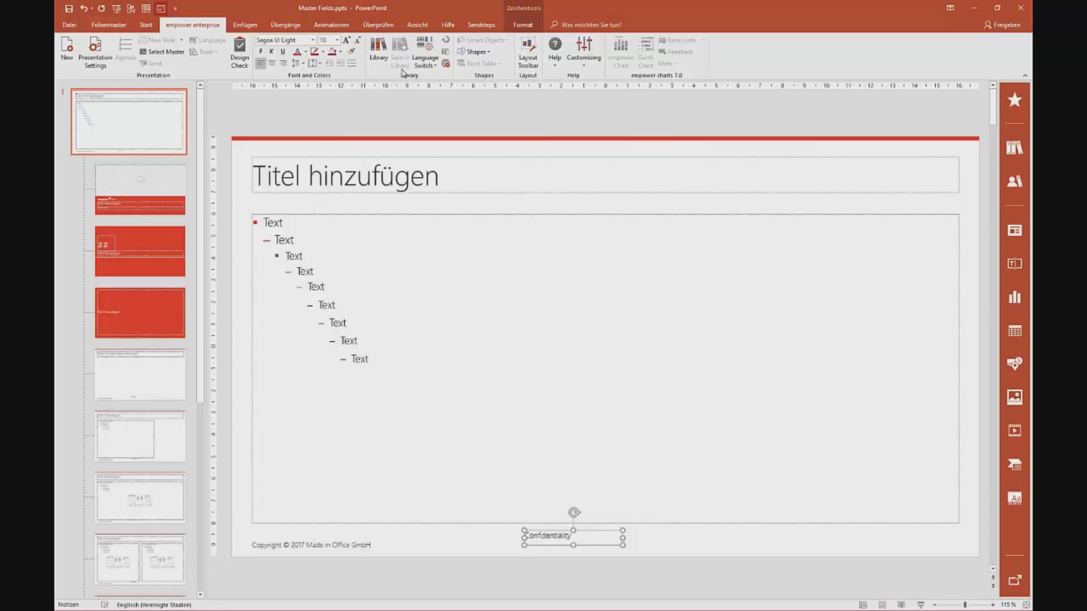
pyautogui.click(315, 63)
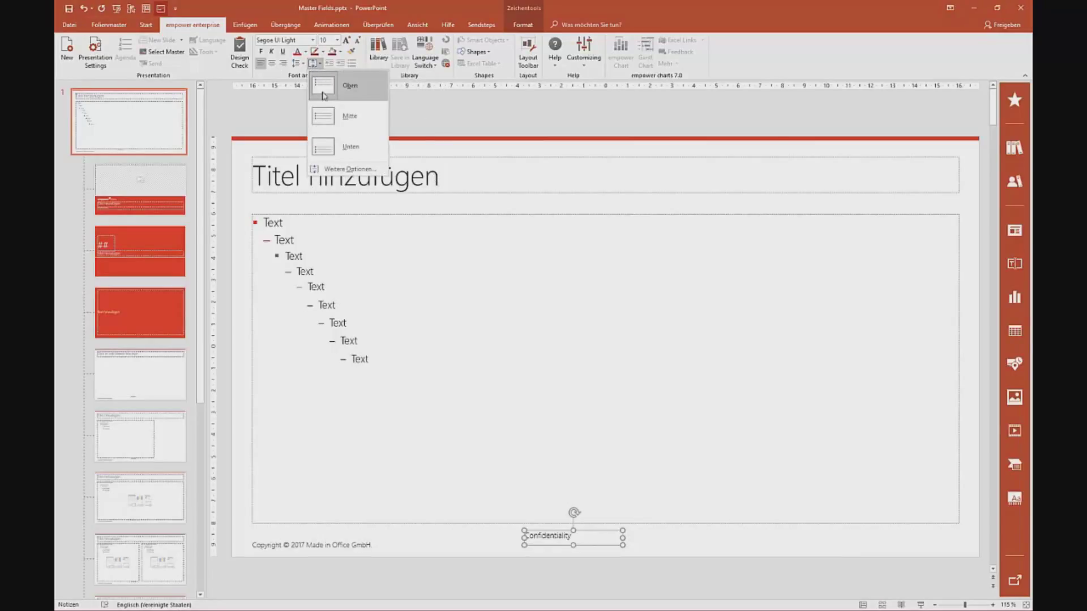
pyautogui.click(342, 124)
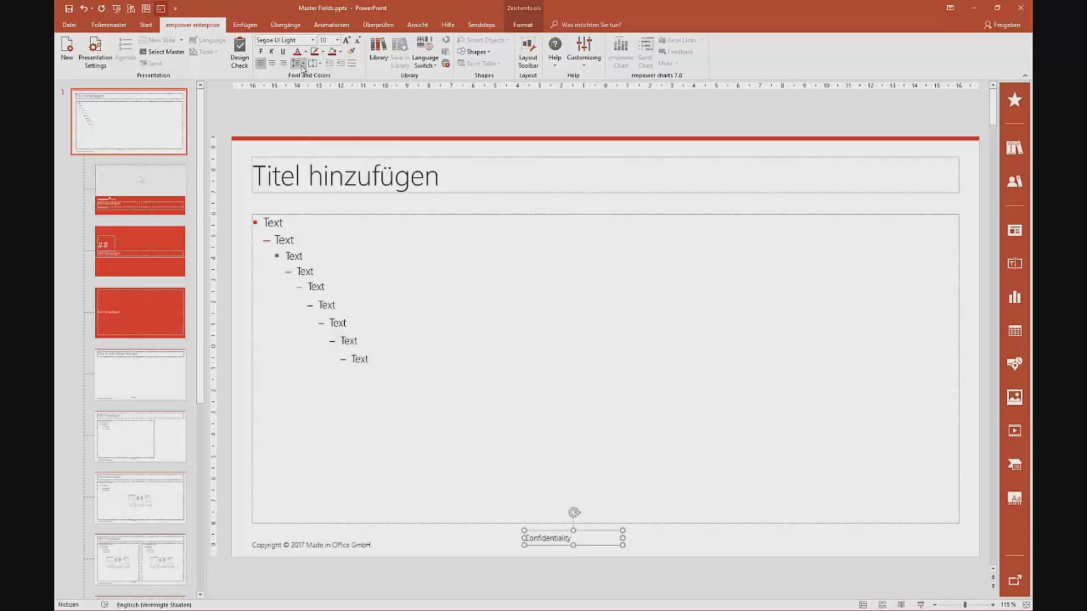
pyautogui.click(275, 65)
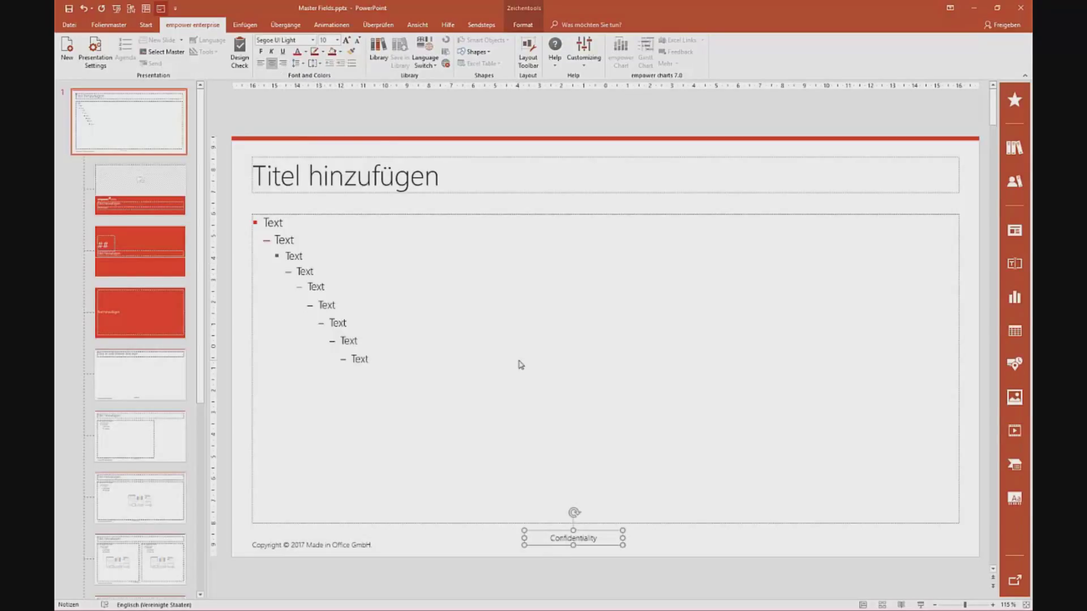
pyautogui.press('Escape')
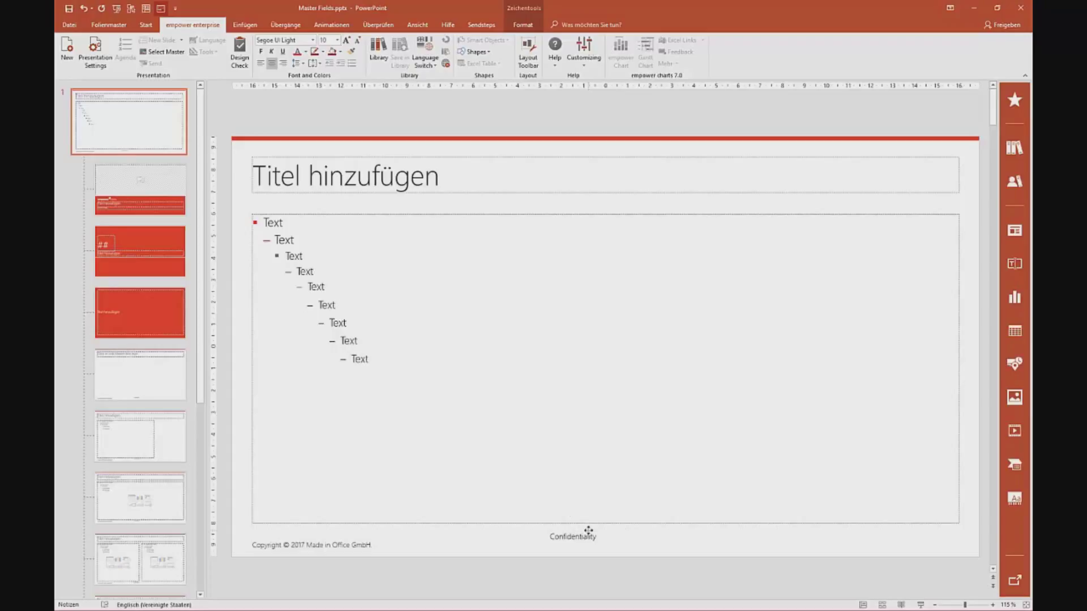
pyautogui.click(588, 529)
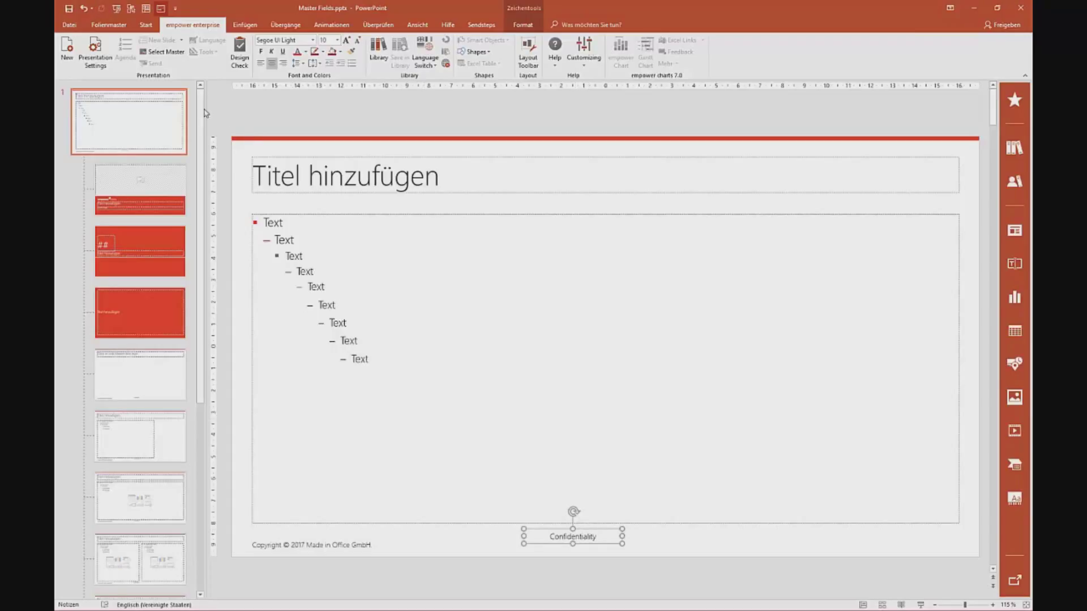
# - Apply the small caps (Kapitälchen) font effect to the Confidentiality text
pyautogui.click(145, 25)
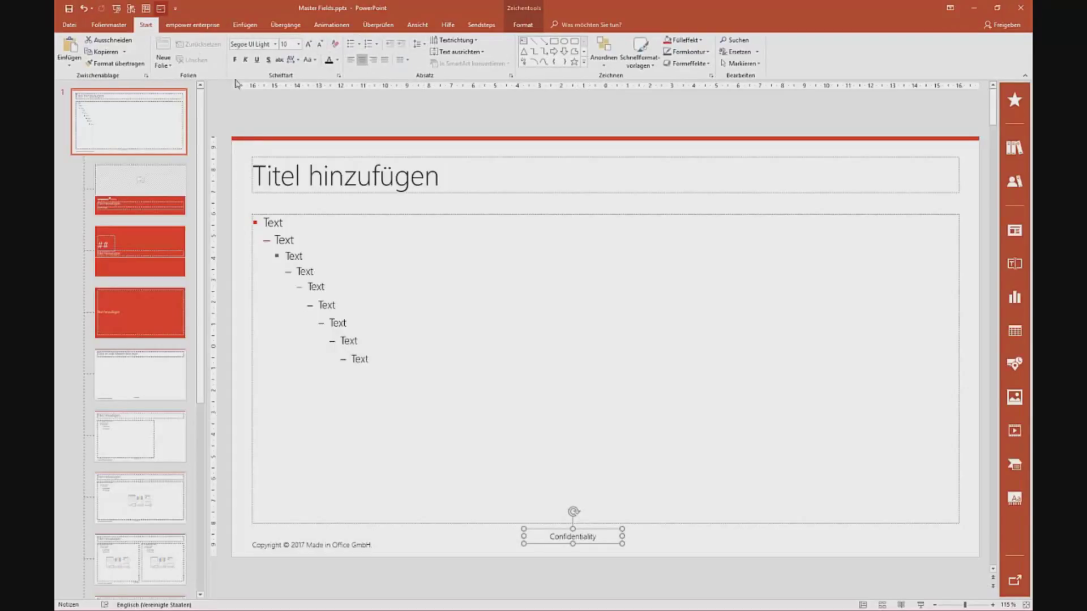
pyautogui.click(338, 76)
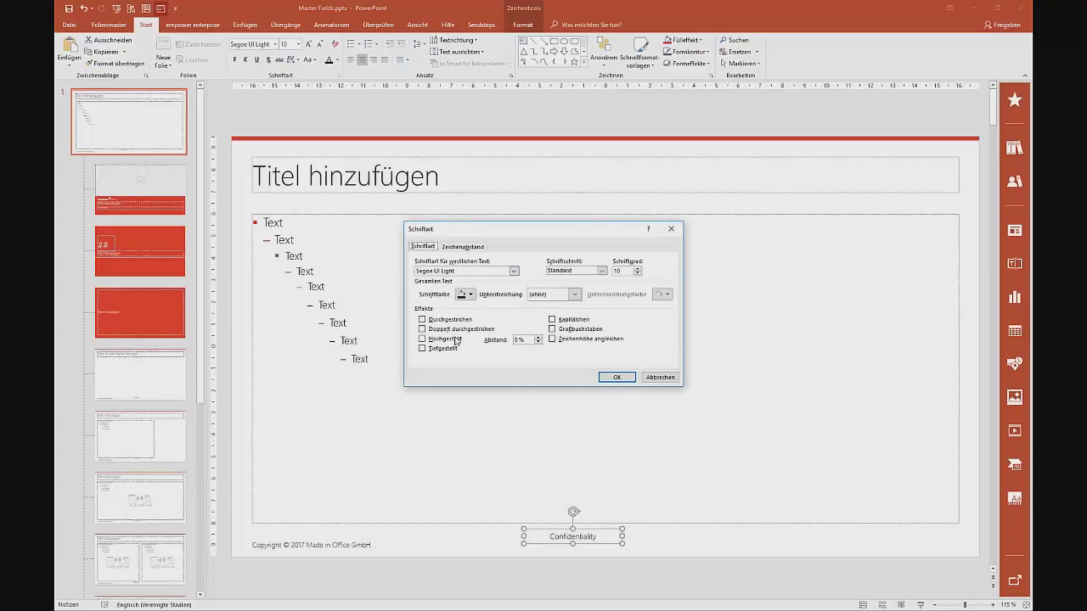
pyautogui.click(567, 320)
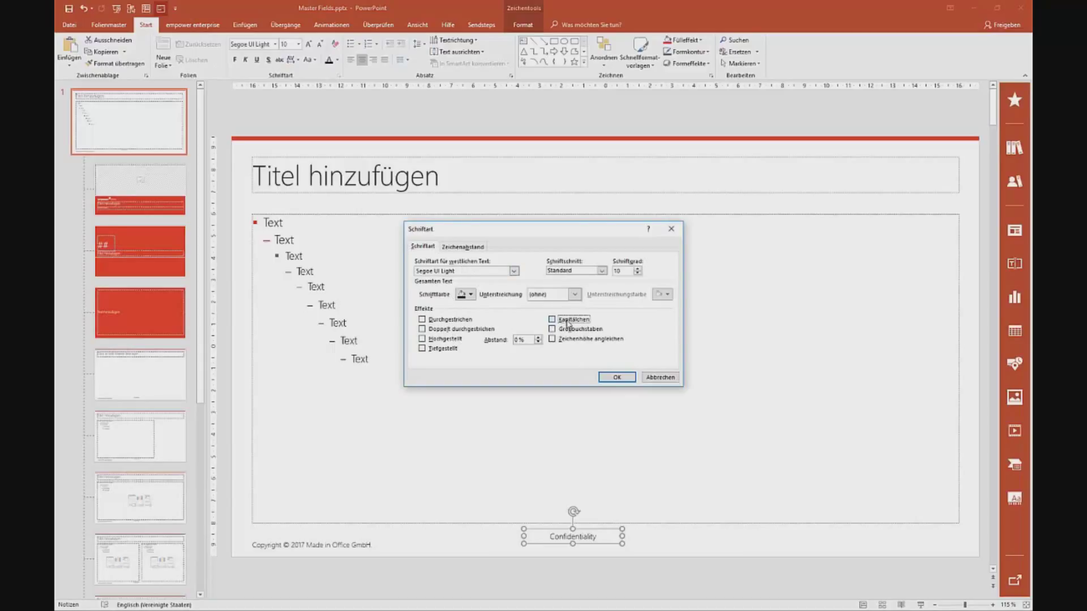
pyautogui.click(615, 377)
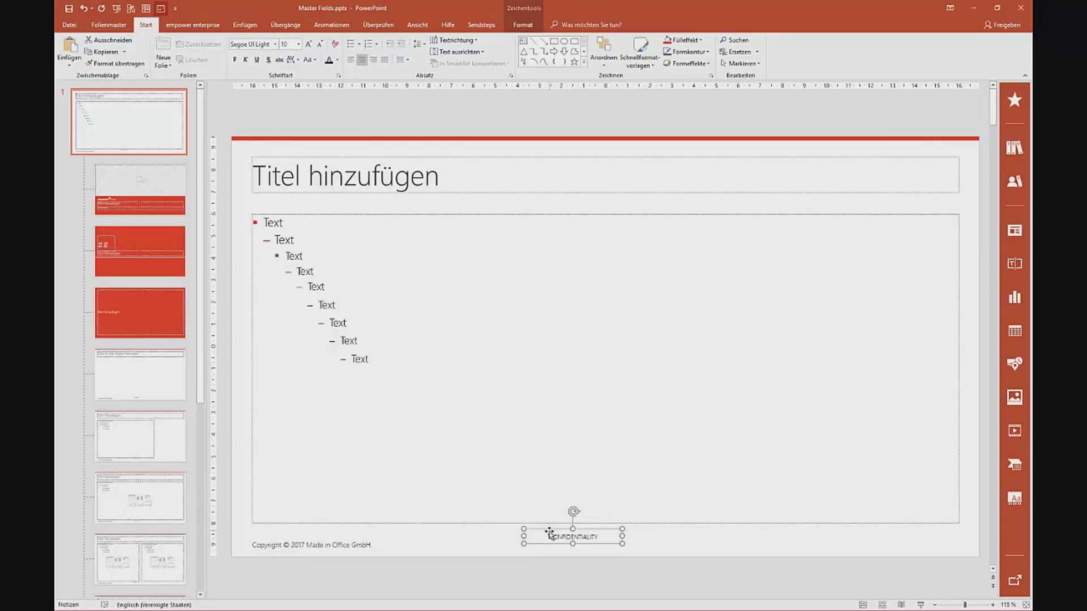
# - Define the Confidentiality text box as an Options Master Field named "Confidentiality" with the description "Please choose a confidentiality level"
pyautogui.click(108, 25)
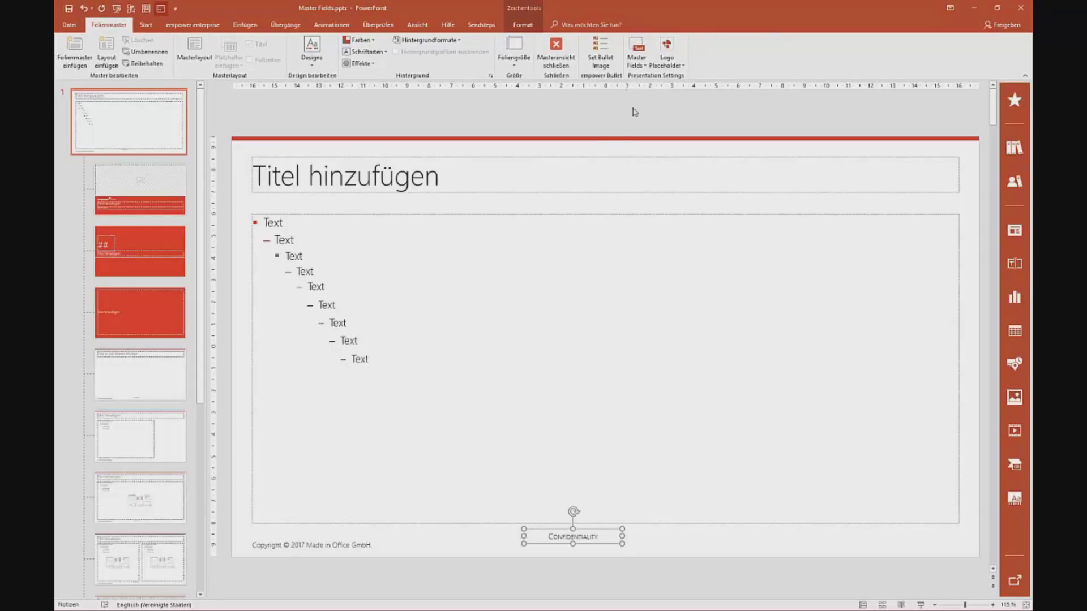
pyautogui.click(643, 63)
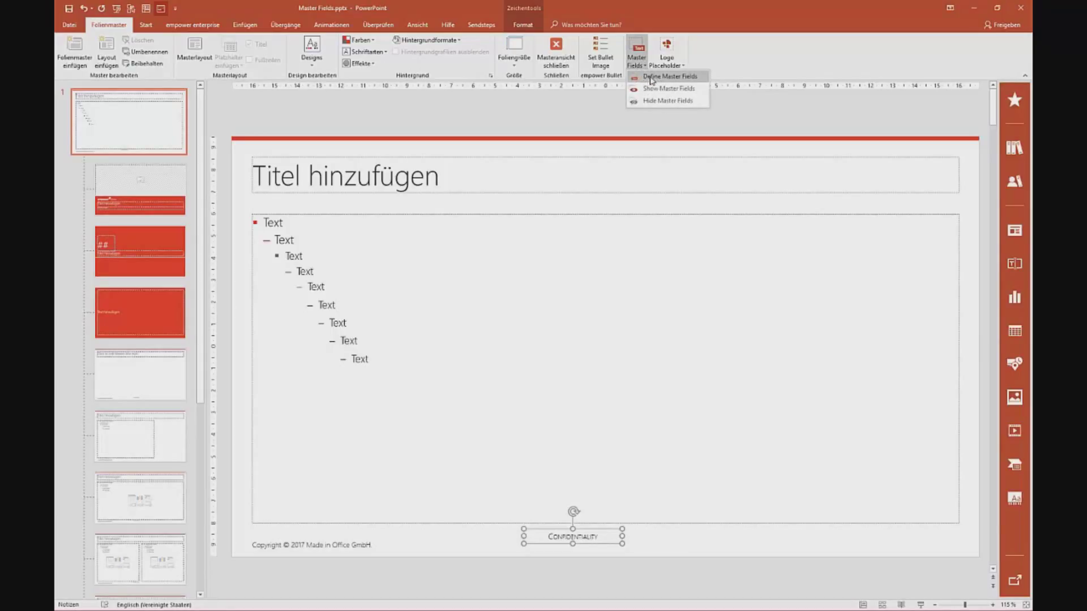
pyautogui.click(653, 79)
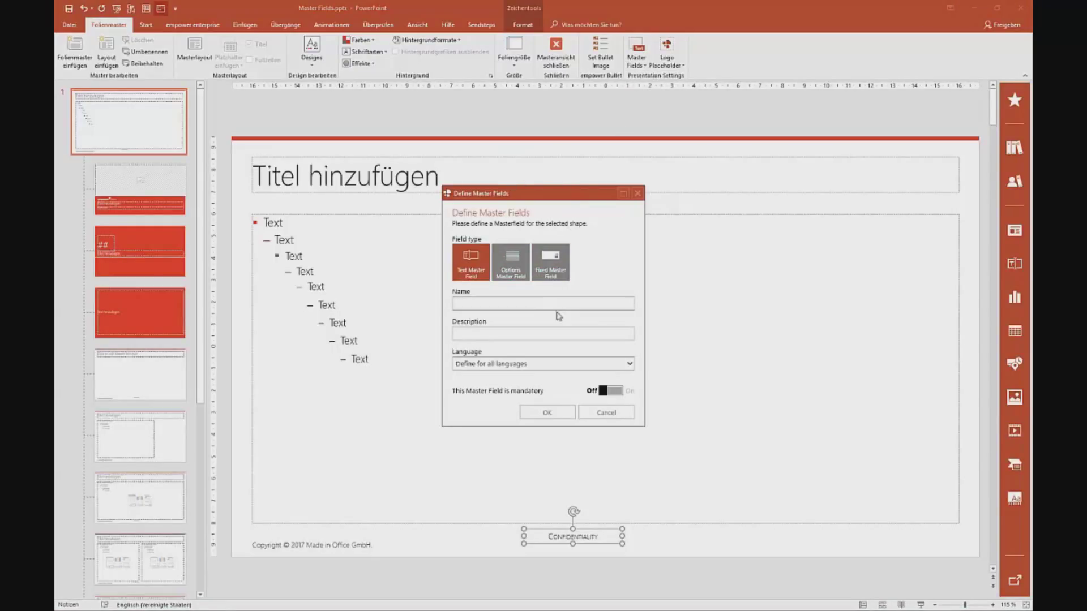
pyautogui.click(516, 267)
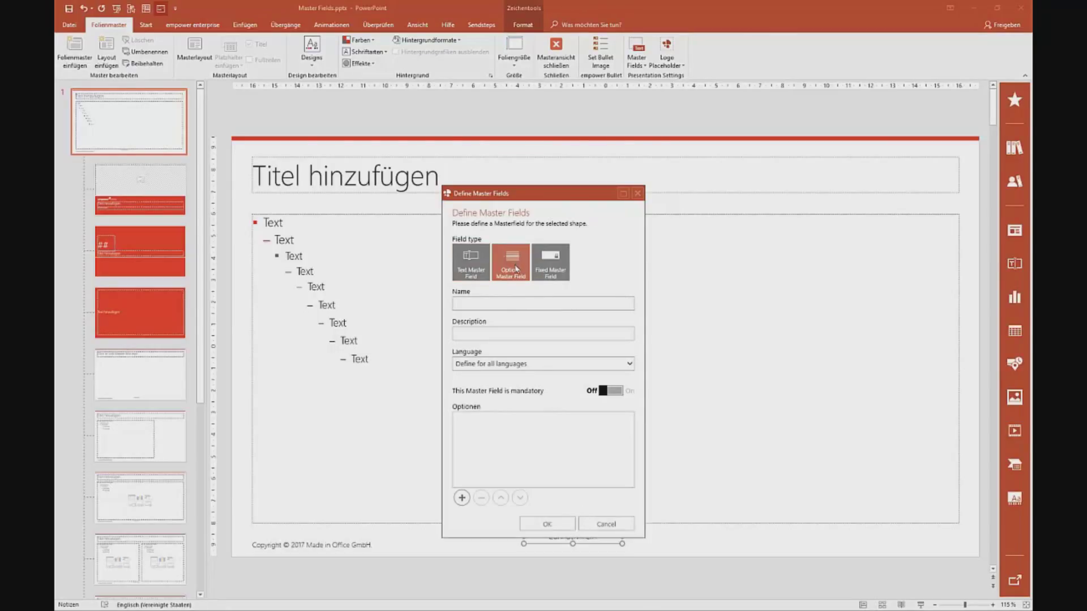
pyautogui.click(480, 273)
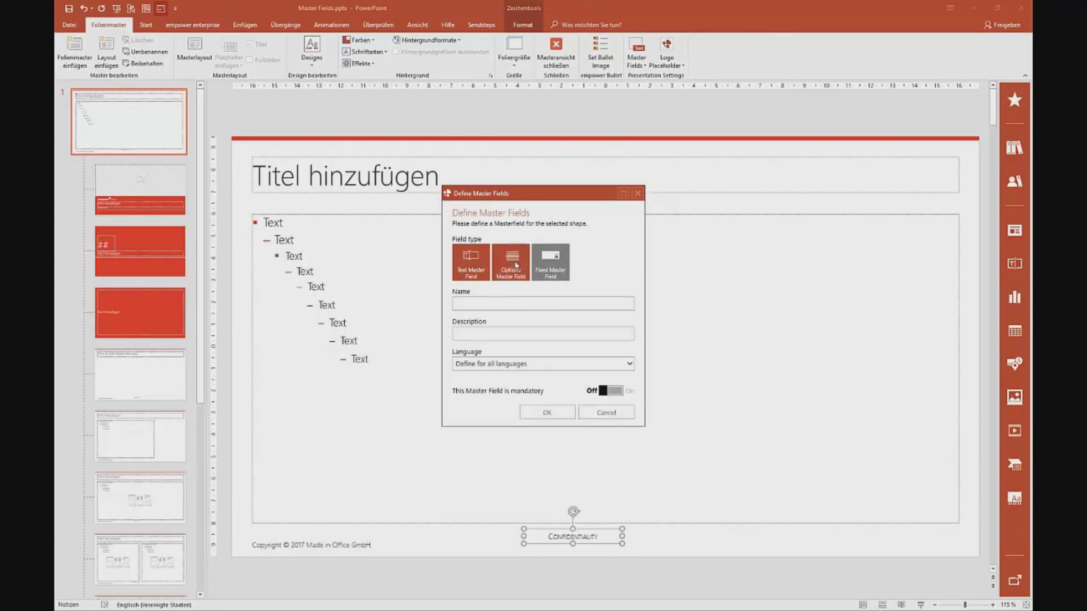
pyautogui.click(478, 271)
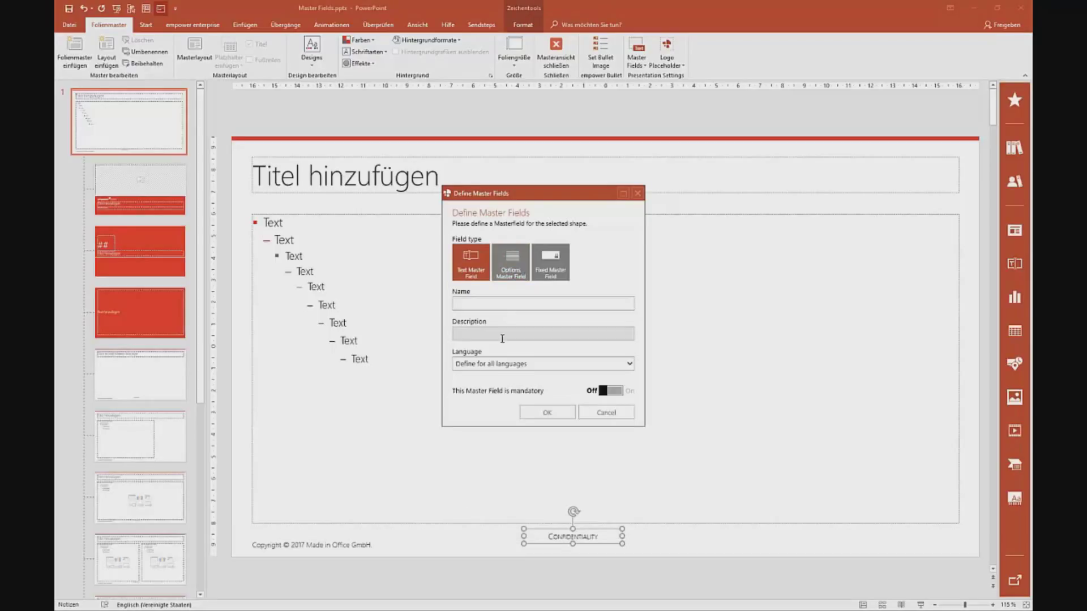
pyautogui.click(516, 265)
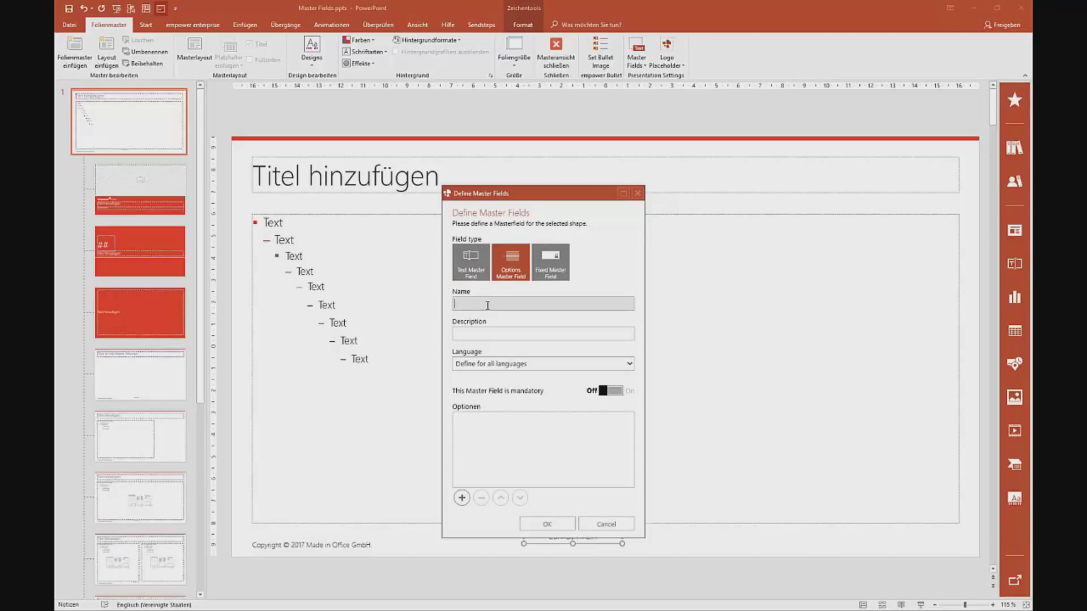
pyautogui.write('Confidentiality')
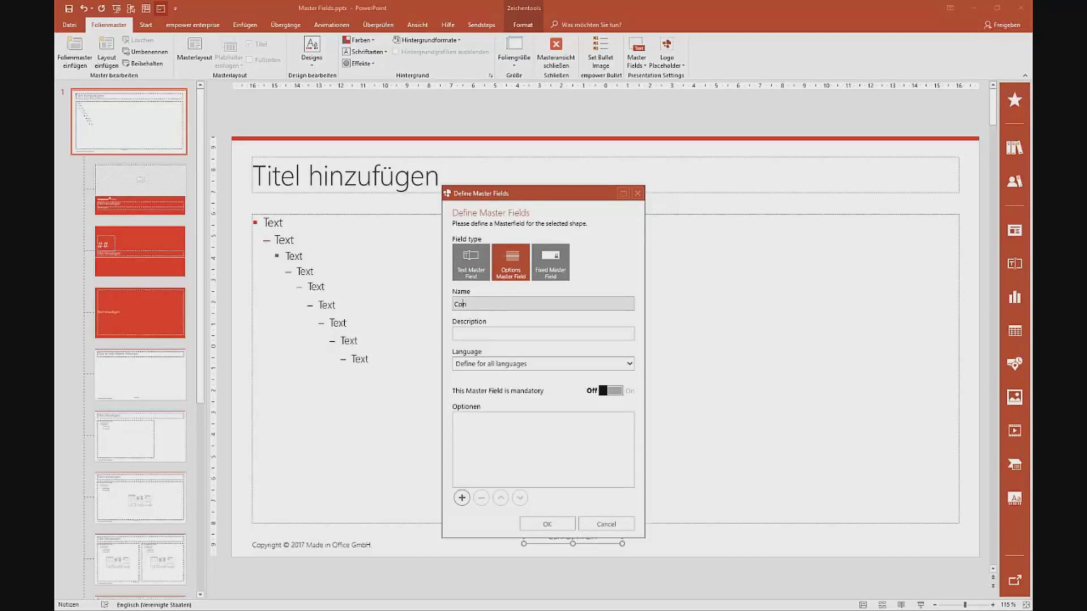
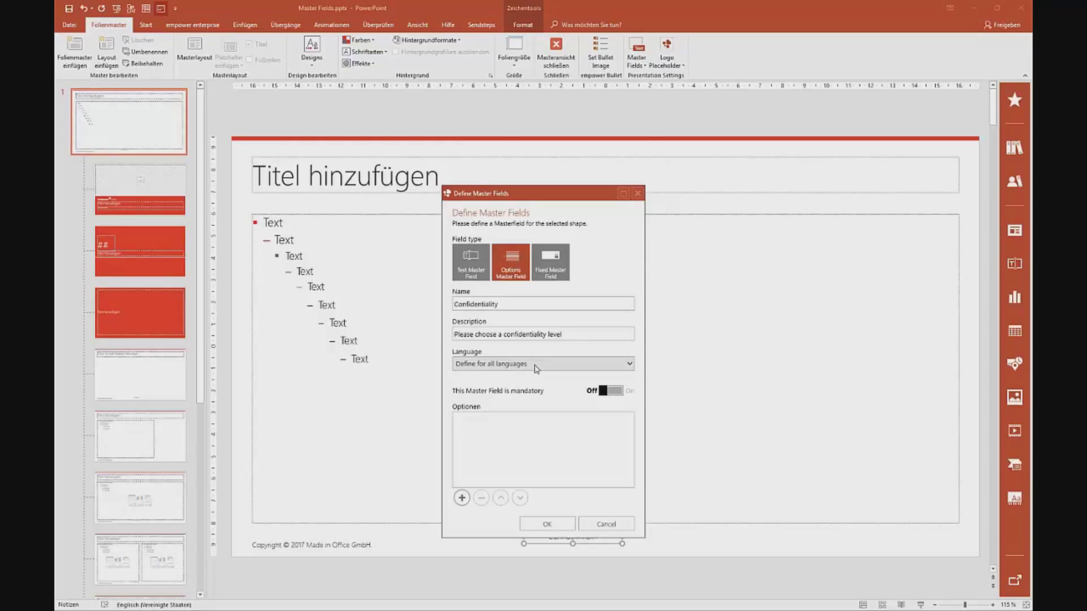
# - Set the language of the Confidentiality master field to Englisch (USA)
pyautogui.click(536, 368)
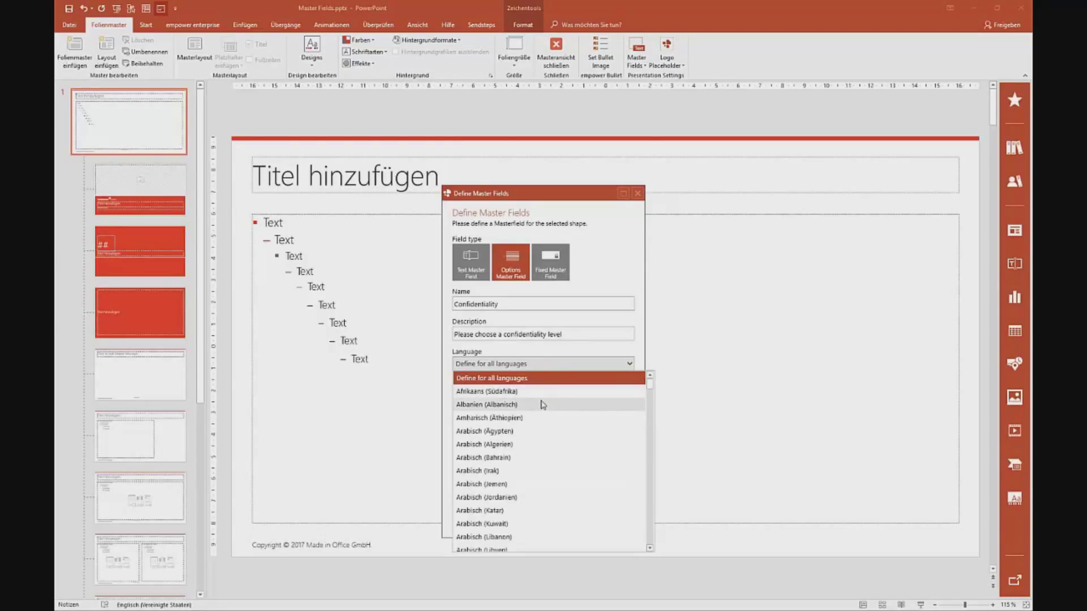
pyautogui.click(546, 365)
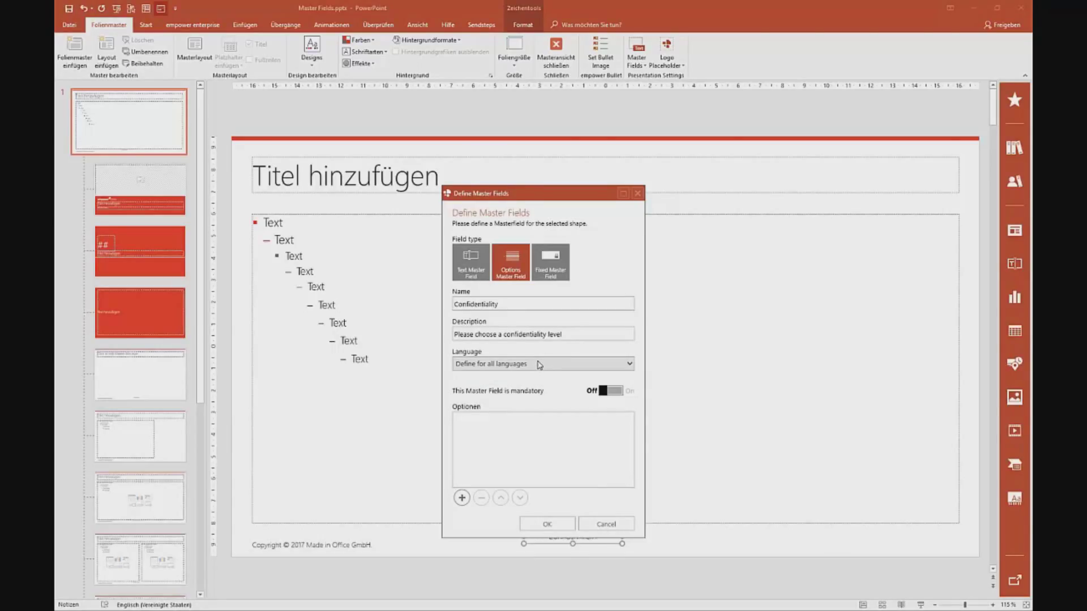
pyautogui.click(535, 365)
pyautogui.moveTo(651, 385); pyautogui.dragTo(649, 430)
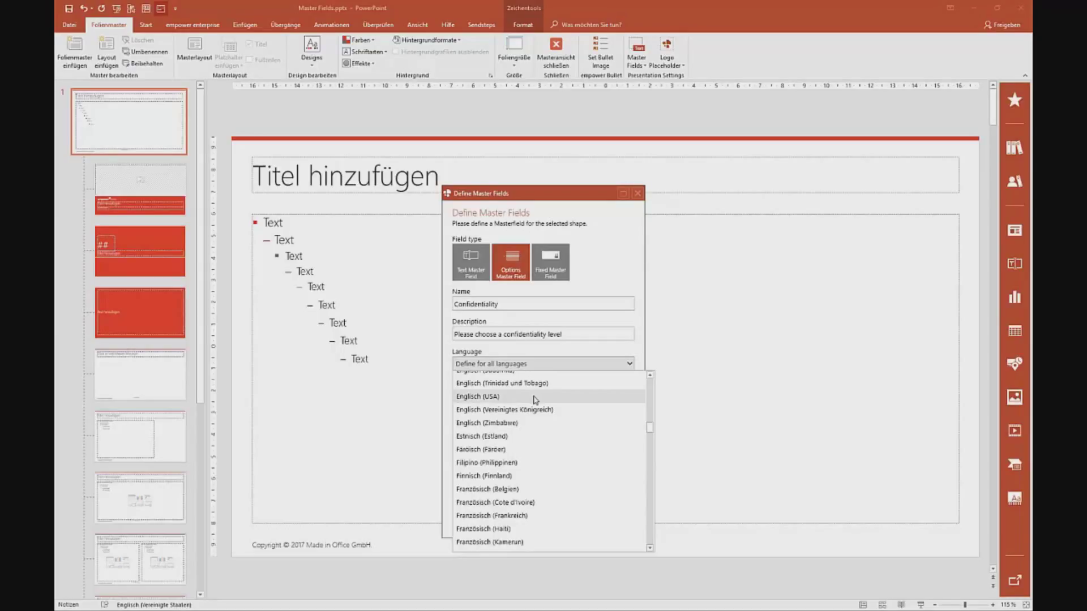
pyautogui.click(532, 398)
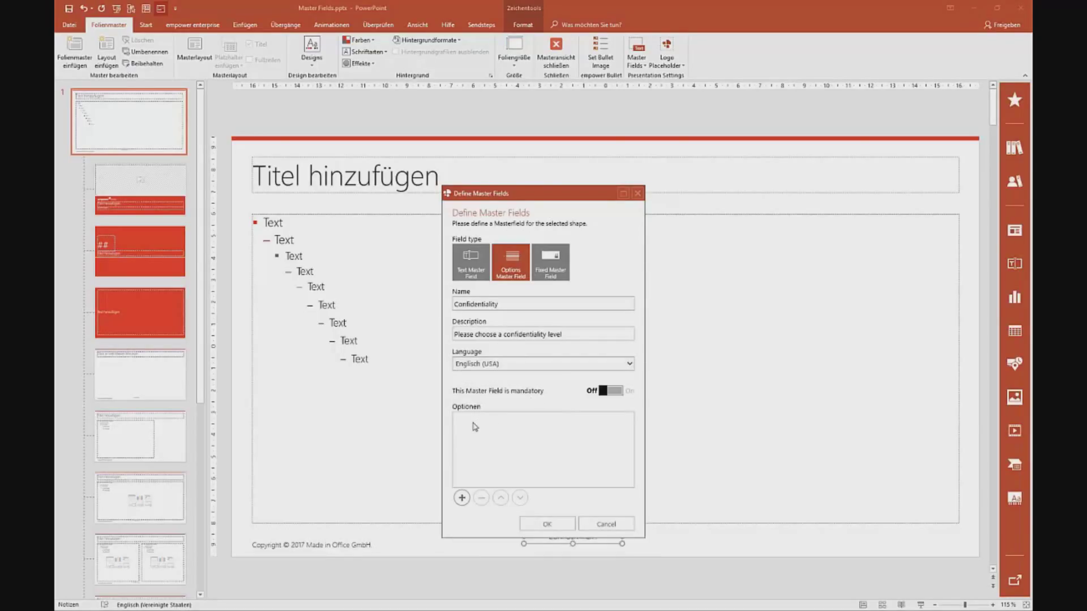
# - Add the options "Strictly confidential" and "For internal use only" to the Confidentiality master field
pyautogui.click(461, 498)
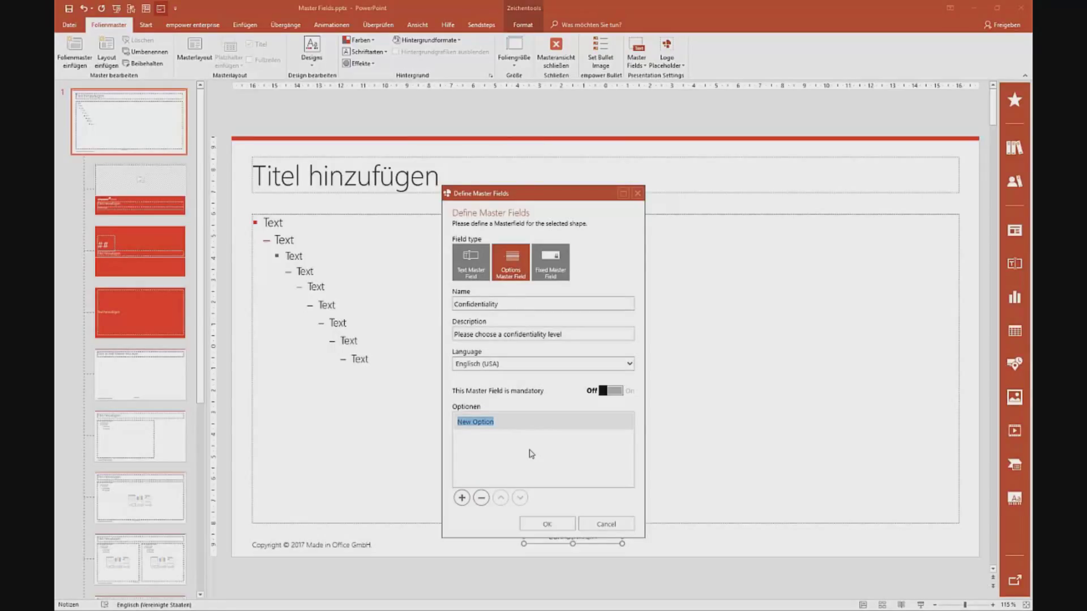
pyautogui.write('S')
pyautogui.write('trictly confidential')
pyautogui.click(462, 498)
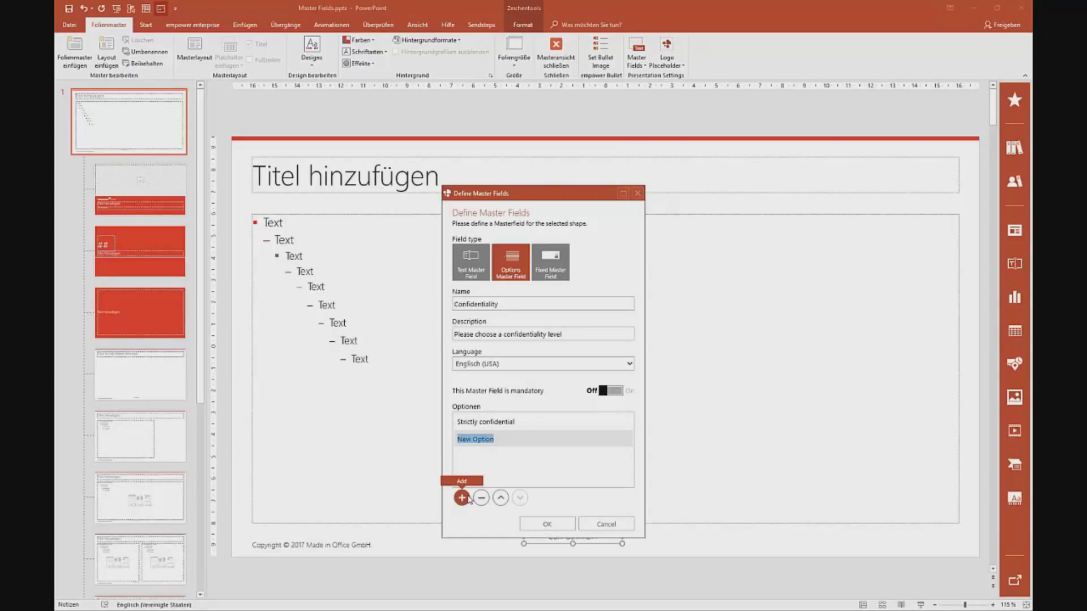
pyautogui.write('For internal use only')
# - Try moving "For internal use only" above "Strictly confidential" in the option list, and restore the original order
pyautogui.click(541, 425)
pyautogui.click(534, 440)
pyautogui.click(501, 498)
pyautogui.click(498, 439)
pyautogui.click(500, 498)
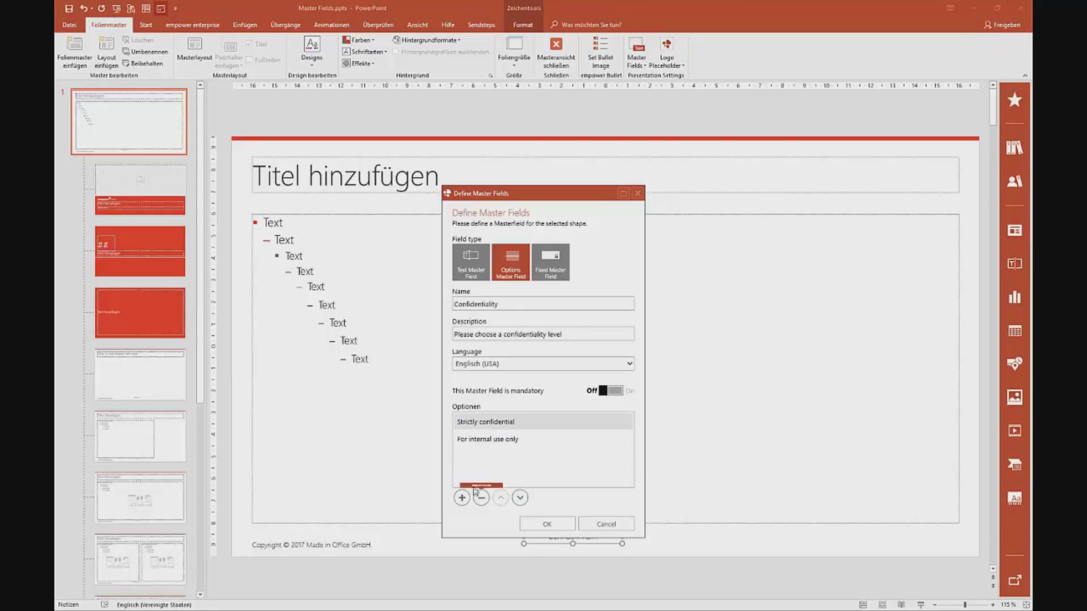
# - Switch the mandatory setting on and back off, and save the Confidentiality master field definition
pyautogui.click(611, 392)
pyautogui.click(611, 392)
pyautogui.click(548, 524)
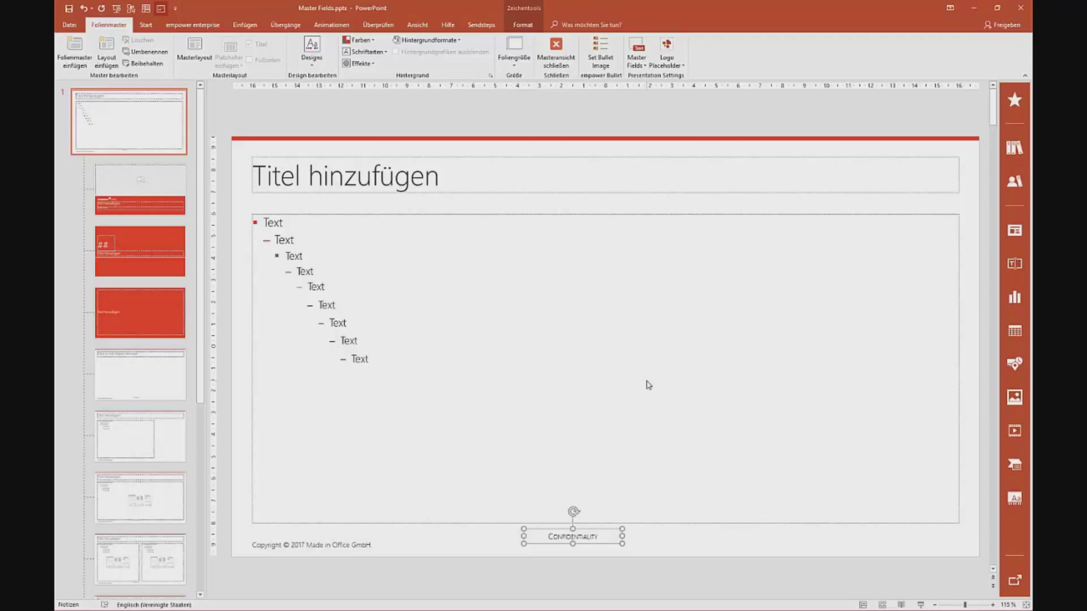
# - Duplicate the Confidentiality text box, look through the language choices in the copy's master field definition, and discard the copy
pyautogui.hotkey('ctrl', 'd')
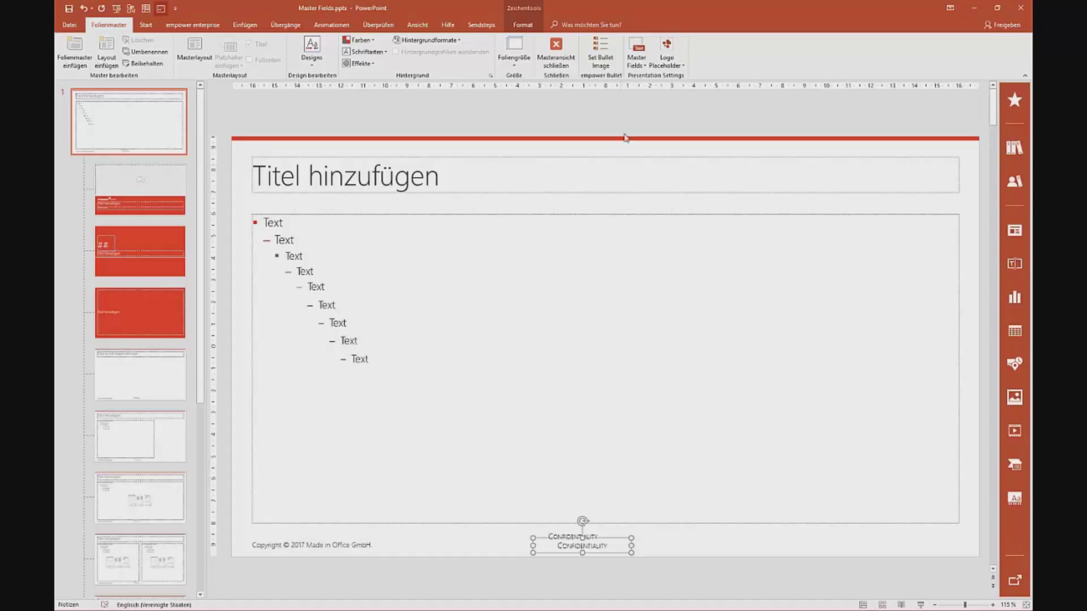
pyautogui.click(636, 59)
pyautogui.click(657, 76)
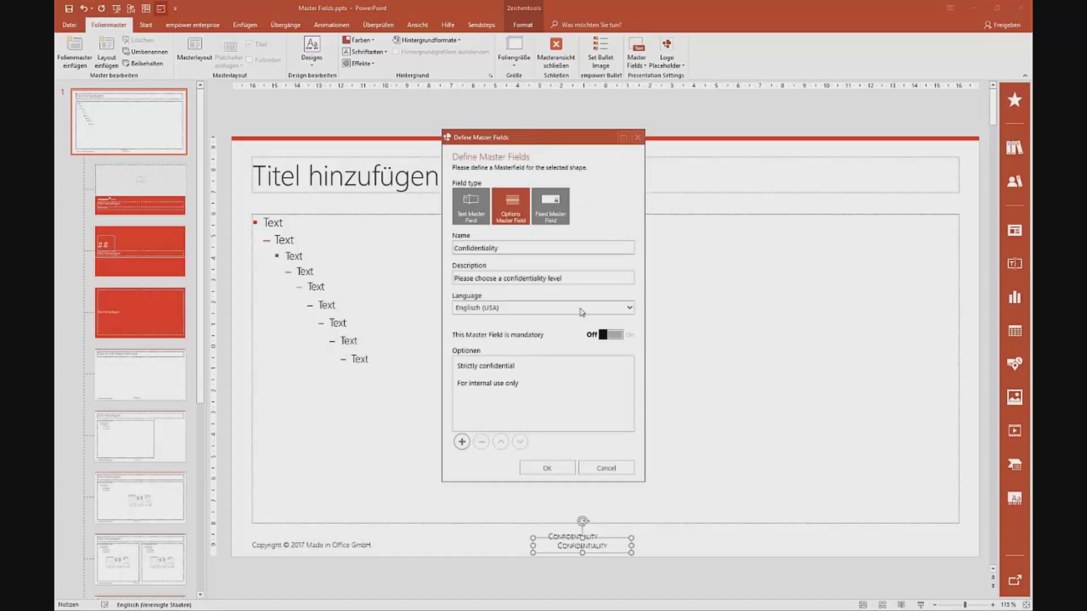
pyautogui.click(535, 311)
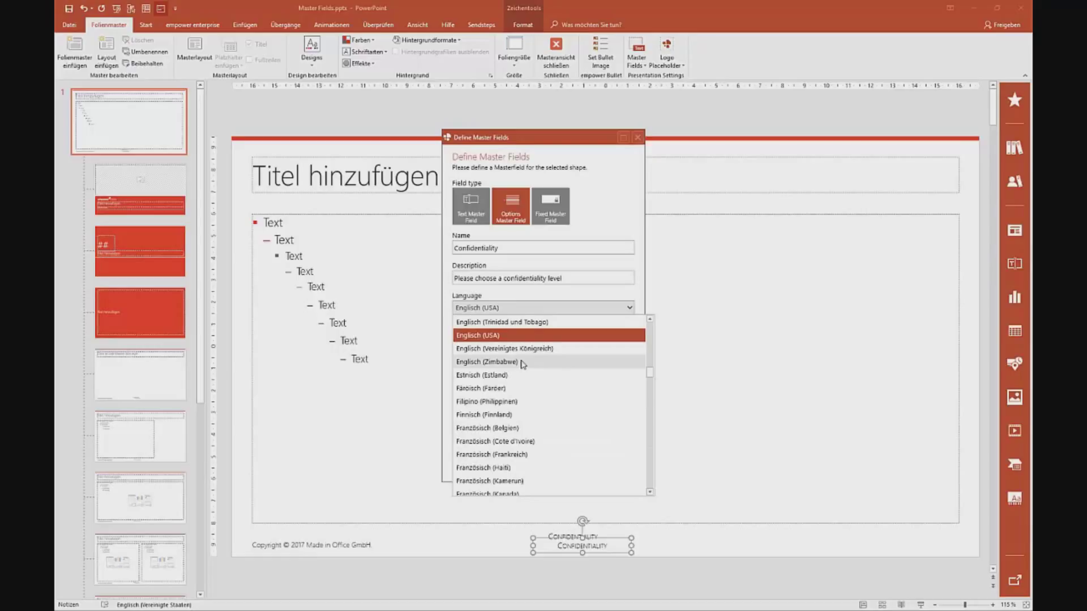
pyautogui.click(583, 308)
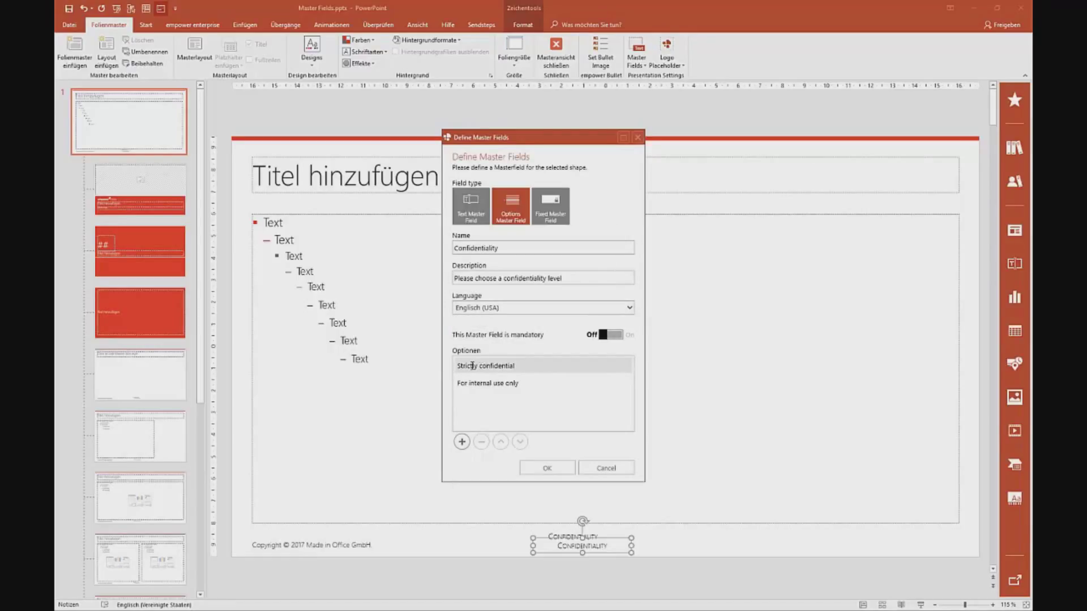
pyautogui.click(606, 468)
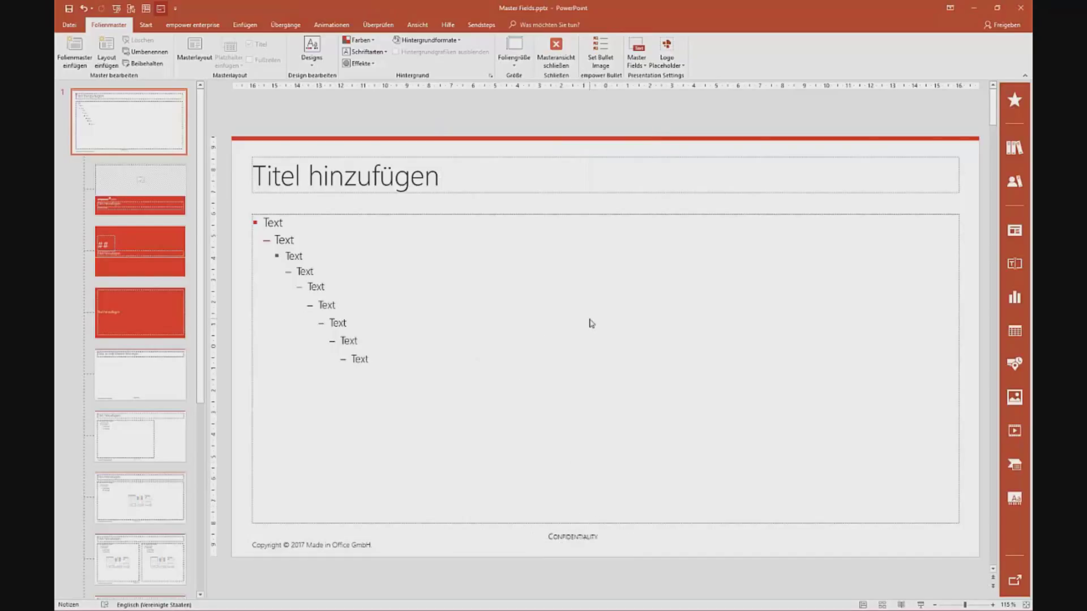
# - Hide the master fields on the slide master and return to the normal slide view
pyautogui.click(636, 61)
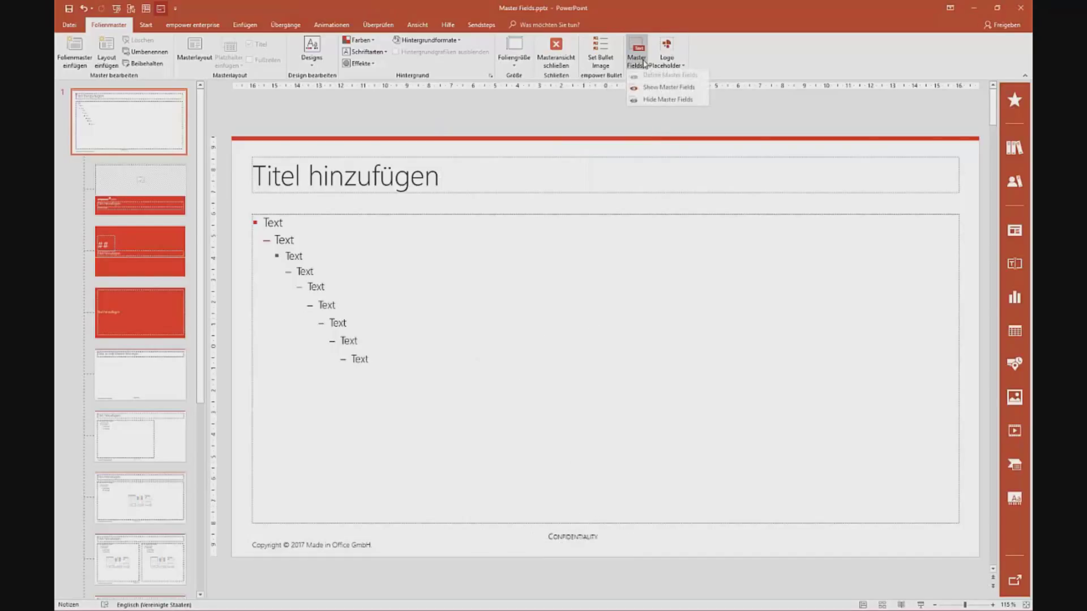
pyautogui.click(656, 102)
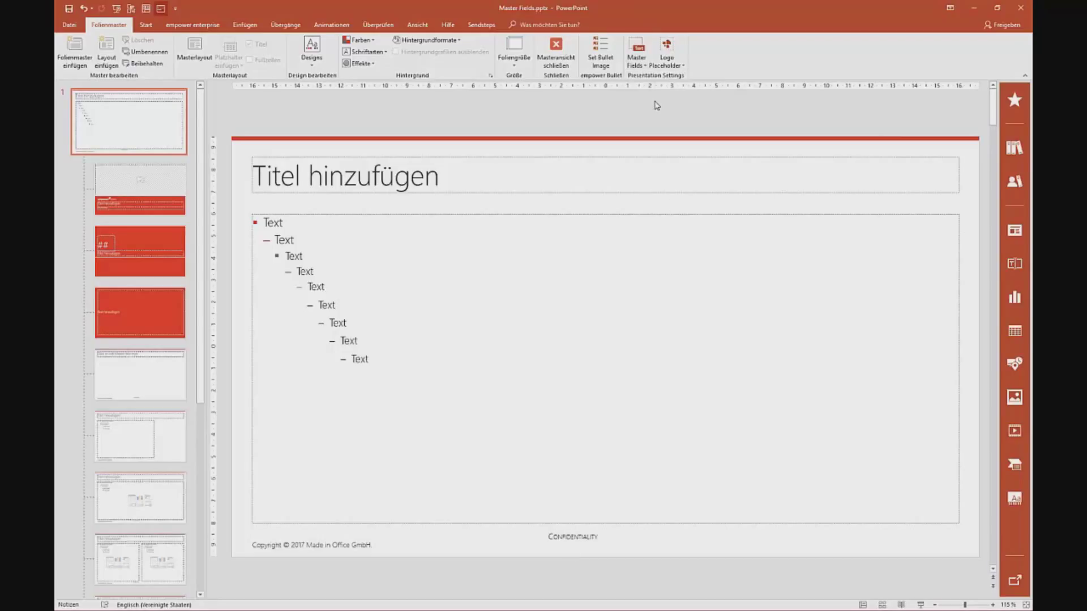
pyautogui.click(560, 63)
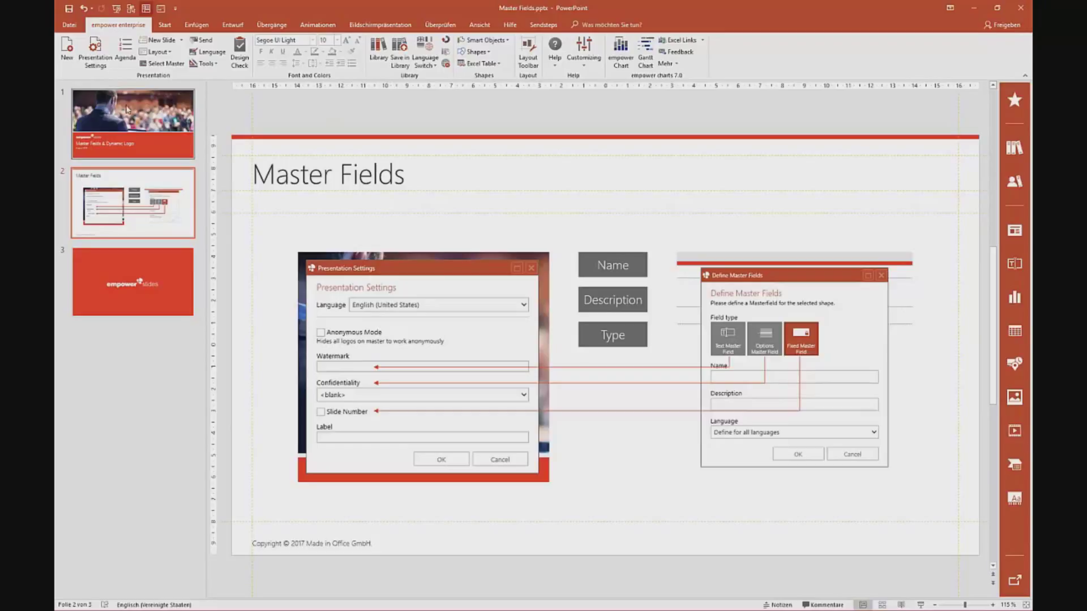
# - Set the presentation's confidentiality level to "For internal use only" in the empower presentation settings
pyautogui.click(102, 64)
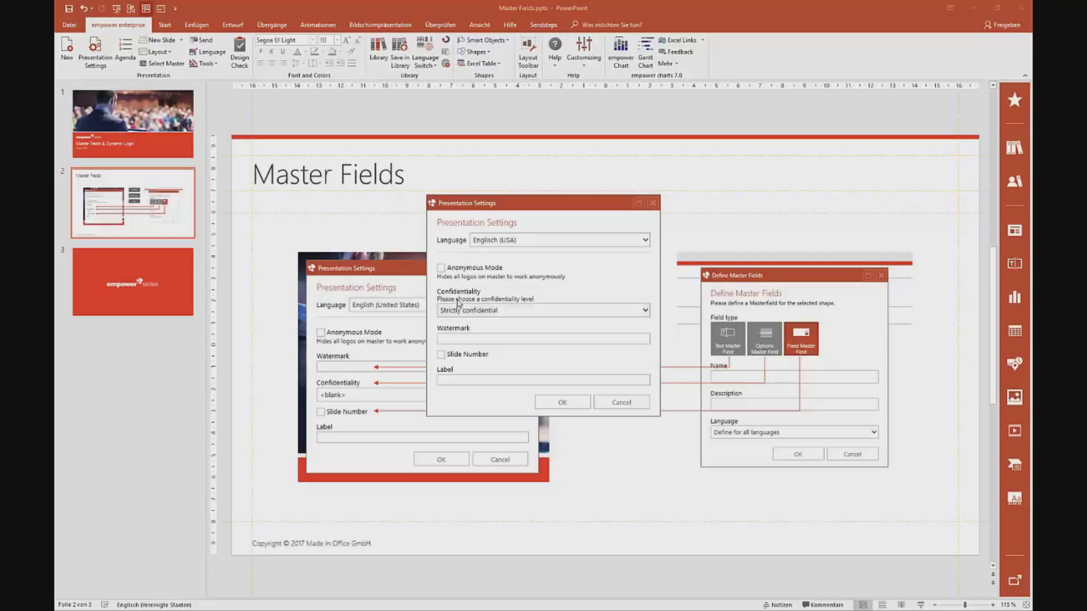
pyautogui.click(481, 311)
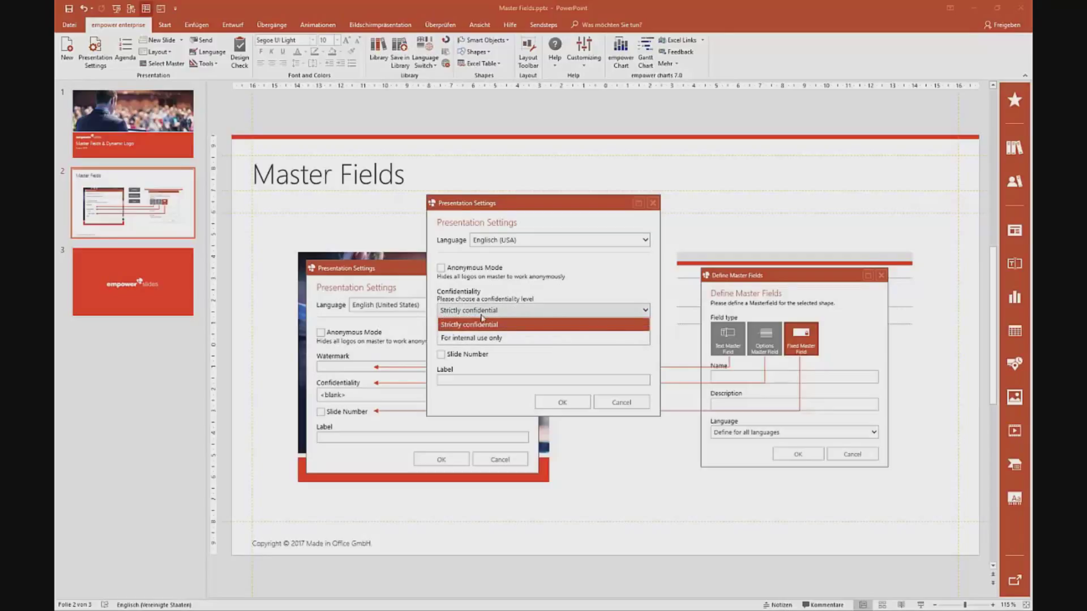
pyautogui.click(467, 338)
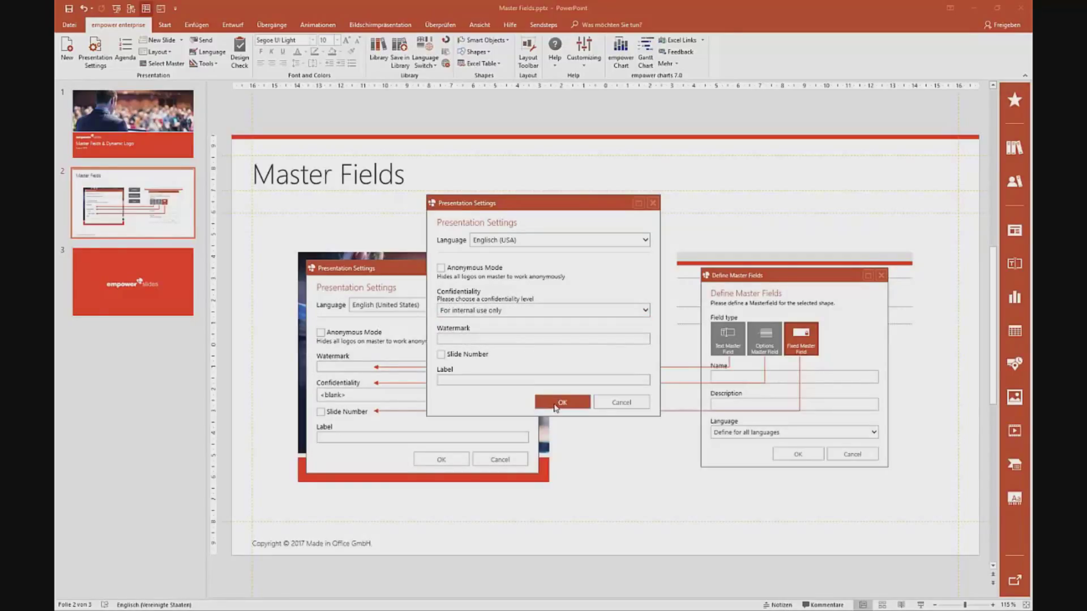
pyautogui.click(556, 404)
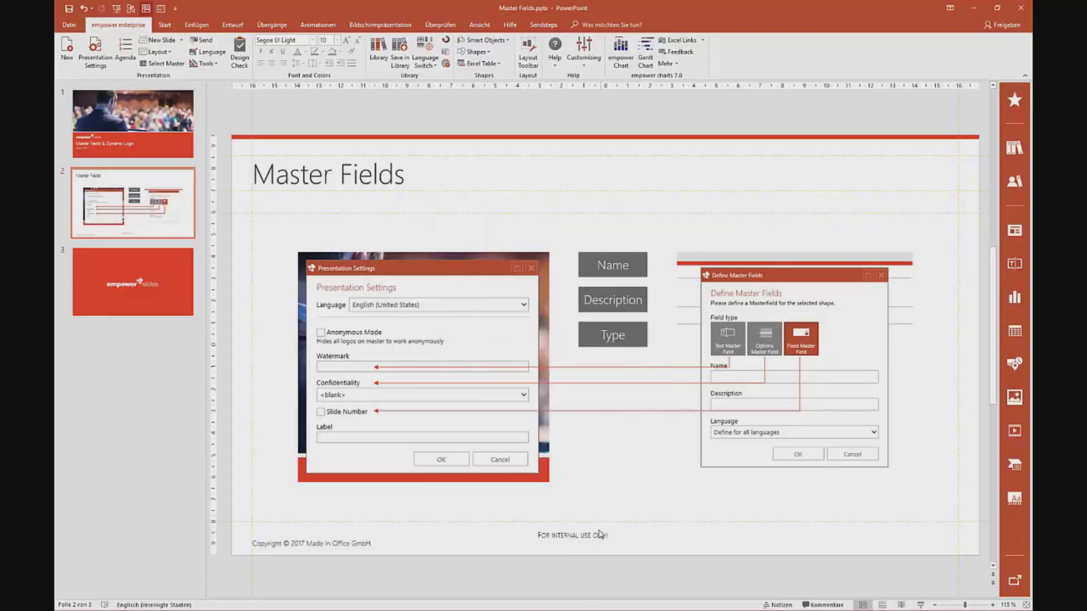